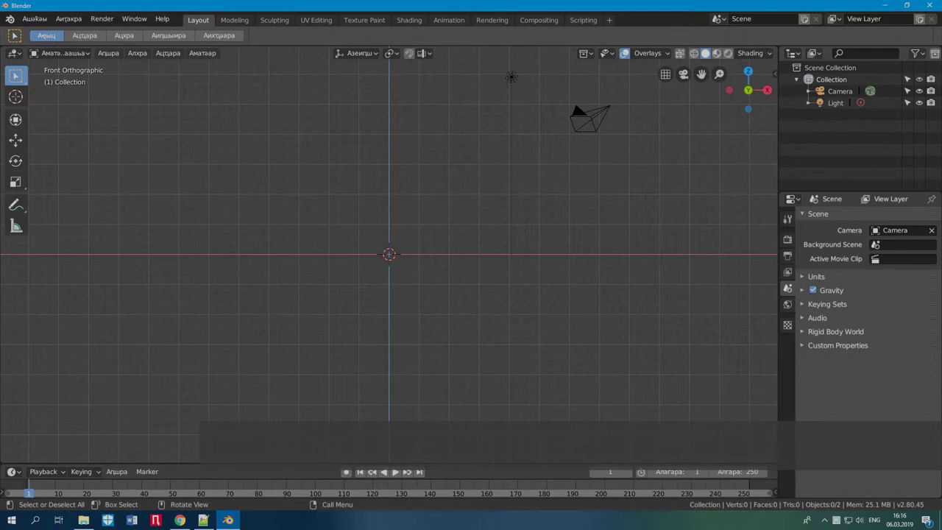
# Add a mesh plane at the origin and rotate it 90° around the global X axis.
pyautogui.hotkey('shift', 'a')
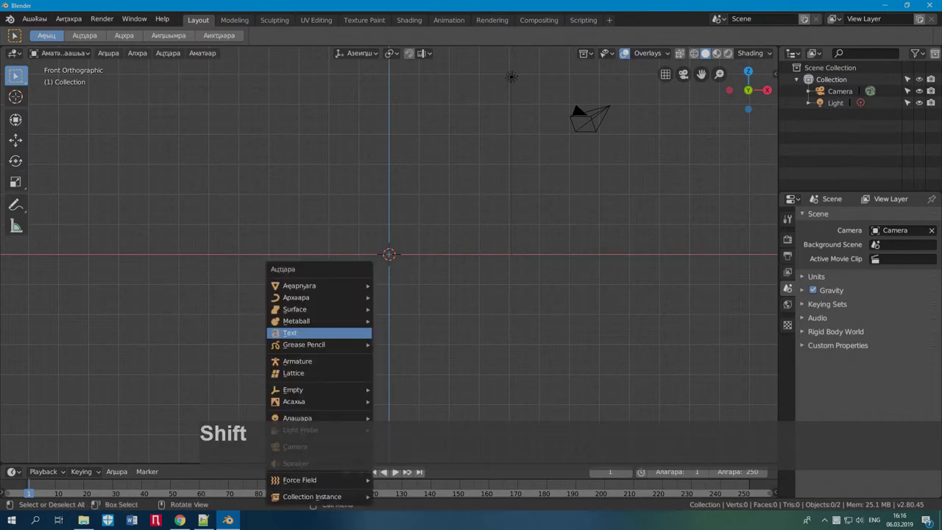
pyautogui.moveTo(298, 285)
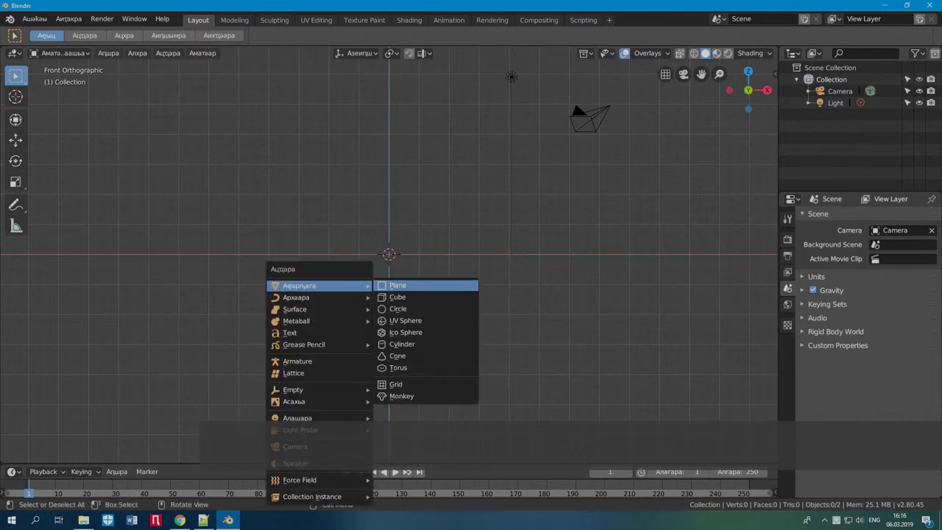
pyautogui.click(397, 284)
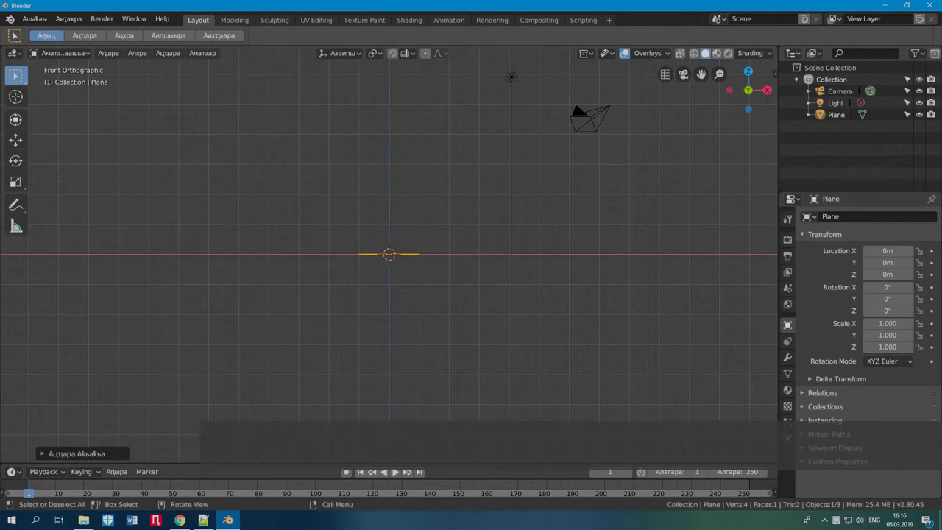
pyautogui.press('r')
pyautogui.write('x')
pyautogui.write('90')
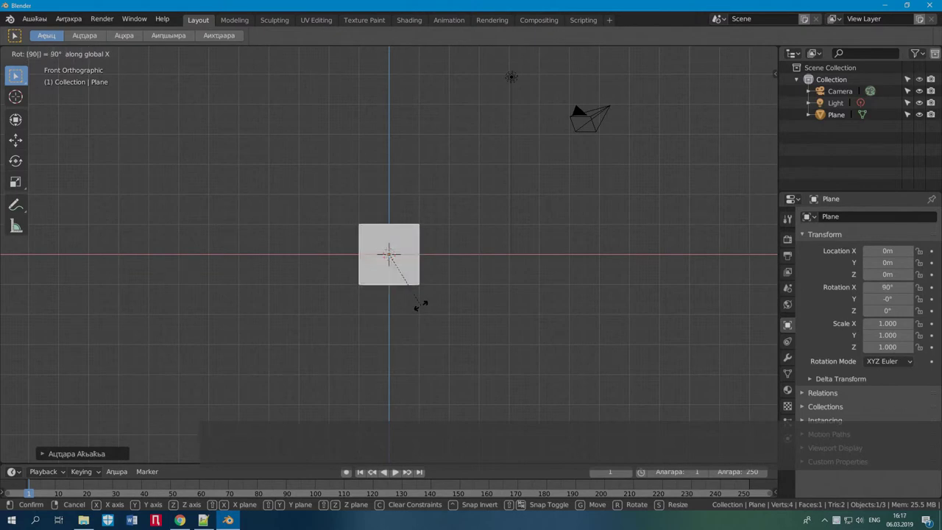
pyautogui.click(420, 304)
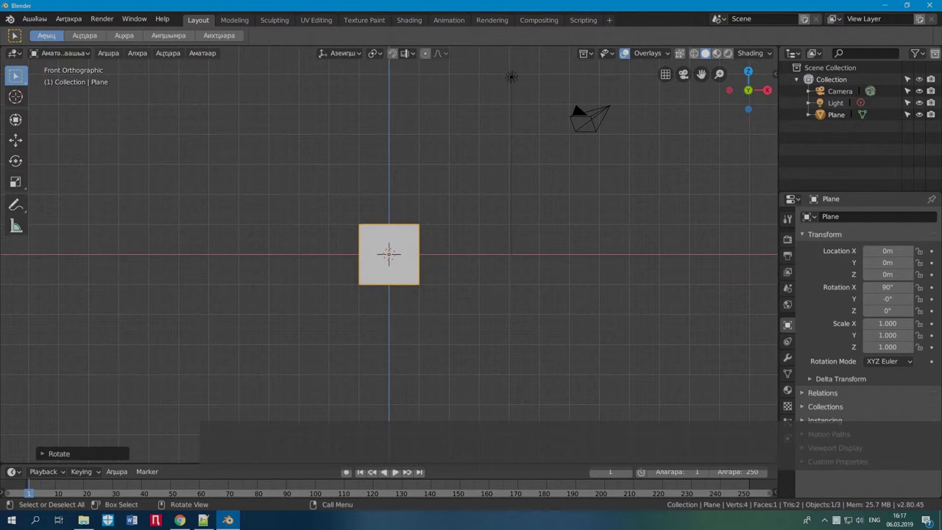
# Stretch the plane to a scale of about 4.04 along global X and about 1.49 along global Z.
pyautogui.press('s')
pyautogui.press('x')
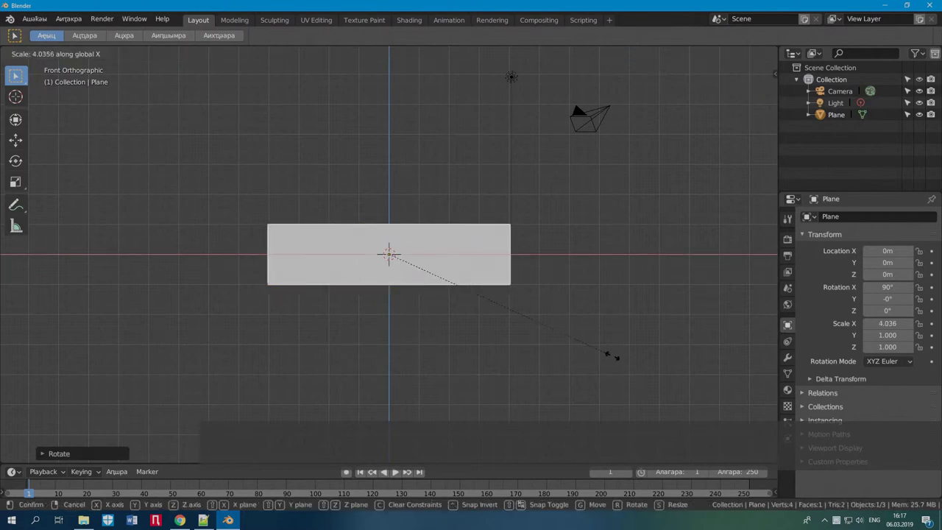
pyautogui.click(610, 356)
pyautogui.press('s')
pyautogui.press('z')
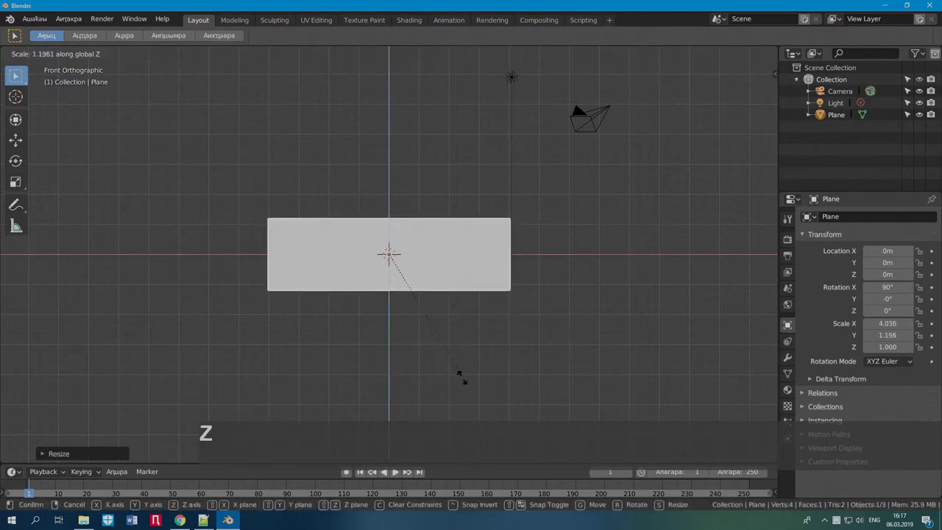
pyautogui.click(466, 401)
pyautogui.scroll(3, 389, 254)
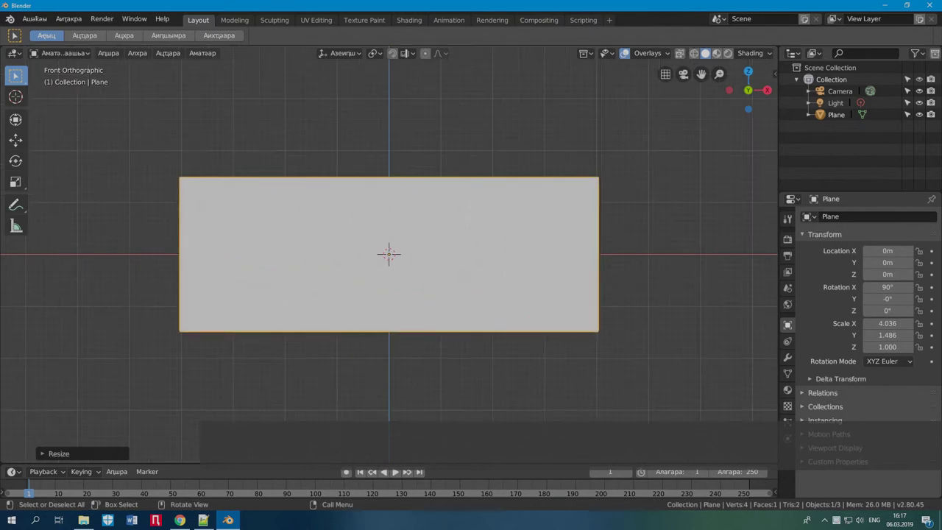
# In Edit Mode, add three evenly spaced vertical loop cuts across the plane, without sliding them.
pyautogui.press('Tab')
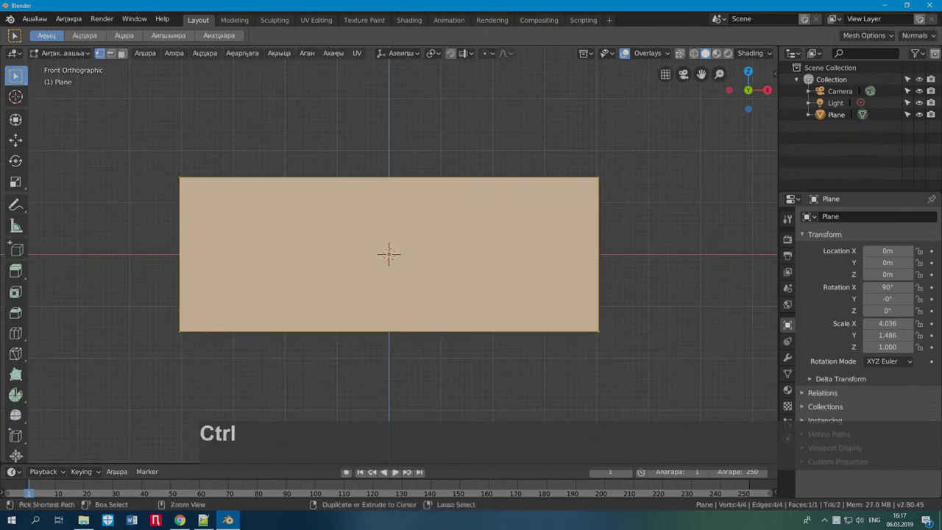
pyautogui.hotkey('ctrl', 'r')
pyautogui.scroll(2, 398, 190)
pyautogui.click(397, 189)
pyautogui.rightClick(398, 189)
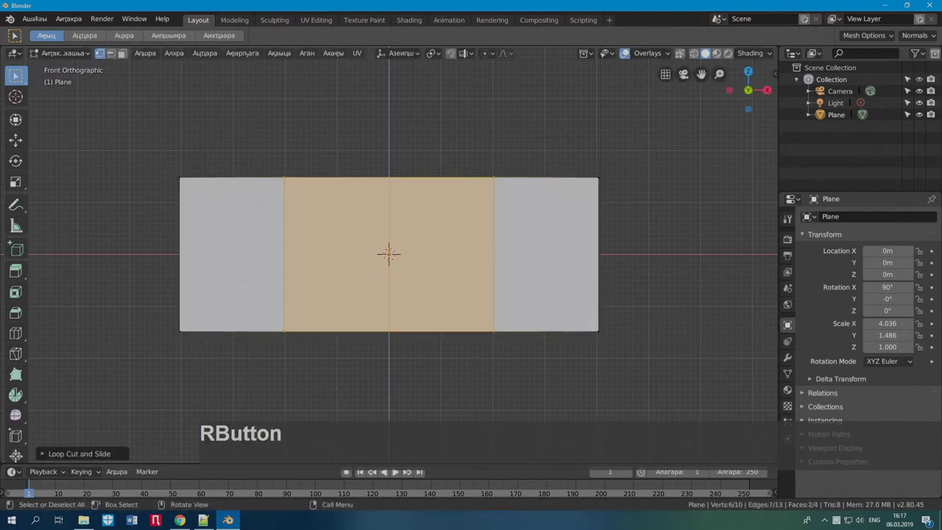
# Add two evenly spaced horizontal loop cuts to the plane, without sliding them.
pyautogui.hotkey('ctrl', 'r')
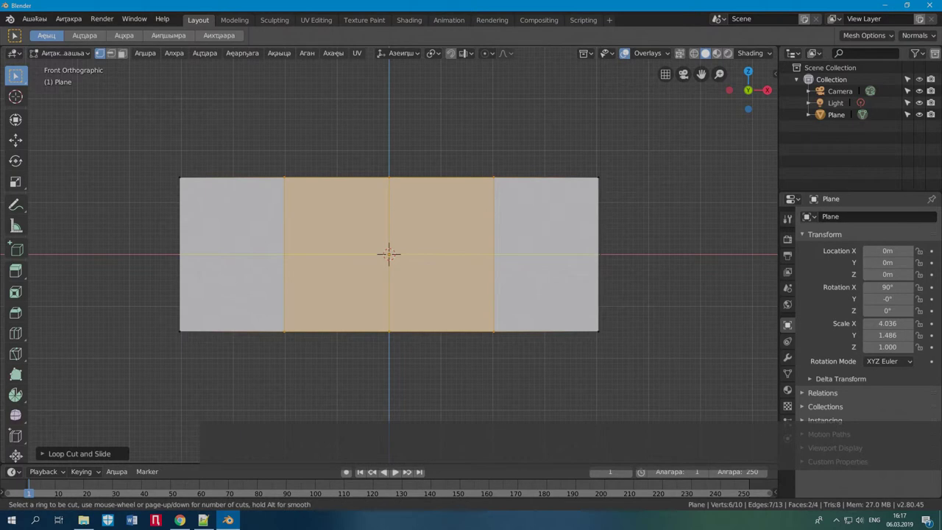
pyautogui.scroll(1, 589, 242)
pyautogui.click(588, 242)
pyautogui.rightClick(588, 242)
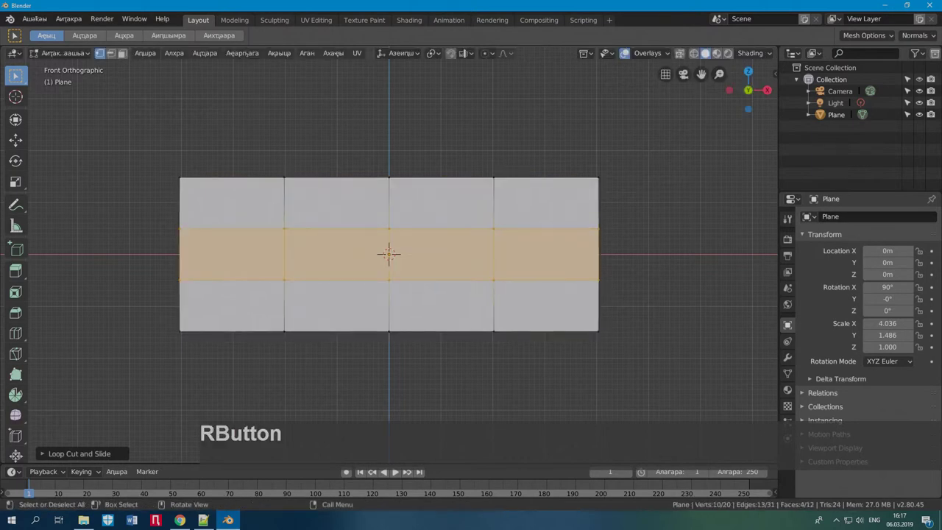
# Add six evenly spaced horizontal loop cuts within the plane's middle band, without sliding them.
pyautogui.hotkey('ctrl', 'r')
pyautogui.scroll(1, 389, 254)
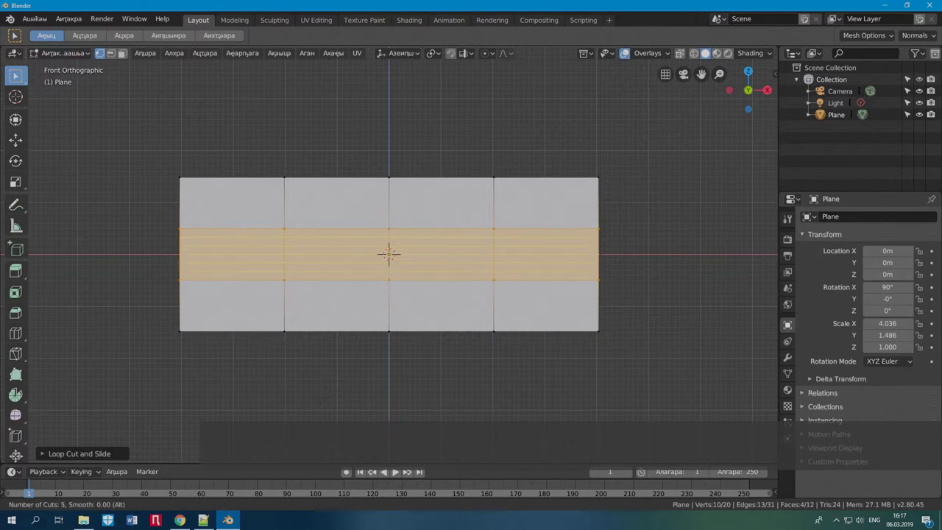
pyautogui.click(588, 250)
pyautogui.rightClick(595, 250)
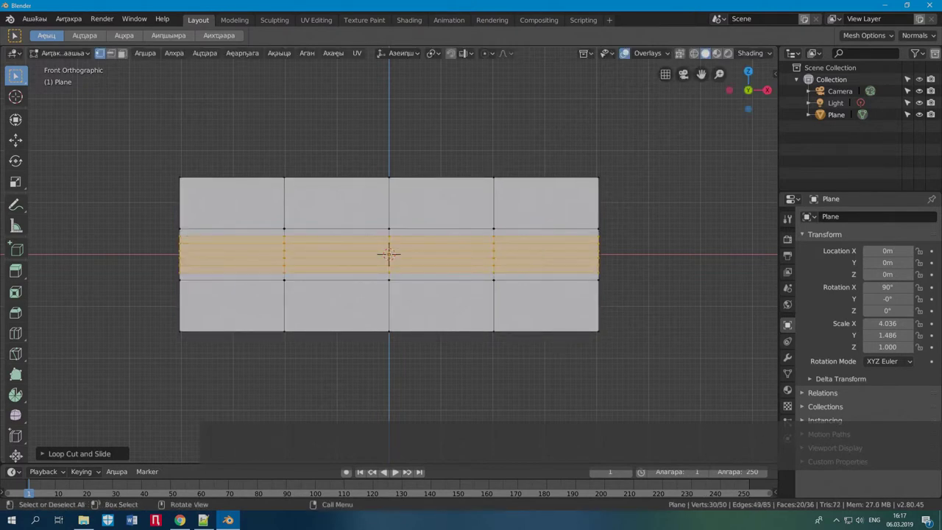
# Turn on proportional editing with Sphere falloff.
pyautogui.click(507, 53)
pyautogui.click(523, 80)
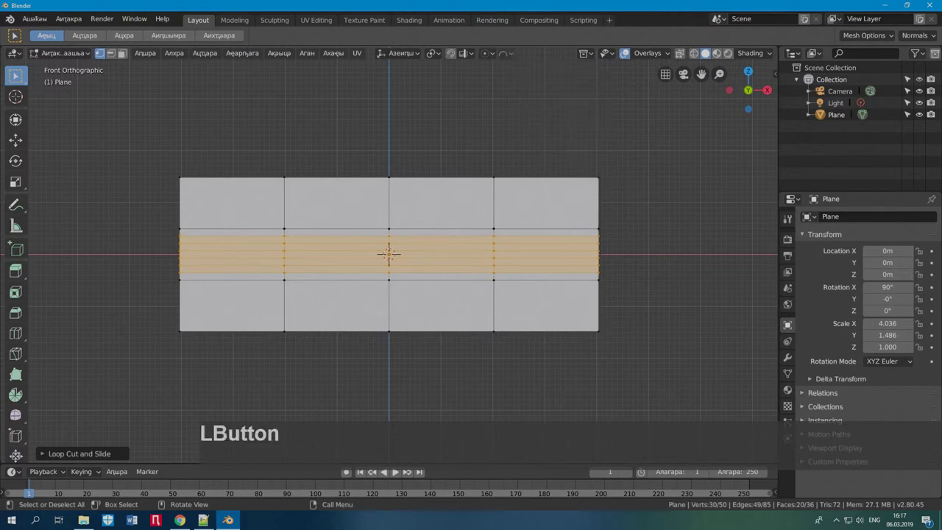
pyautogui.press('o')
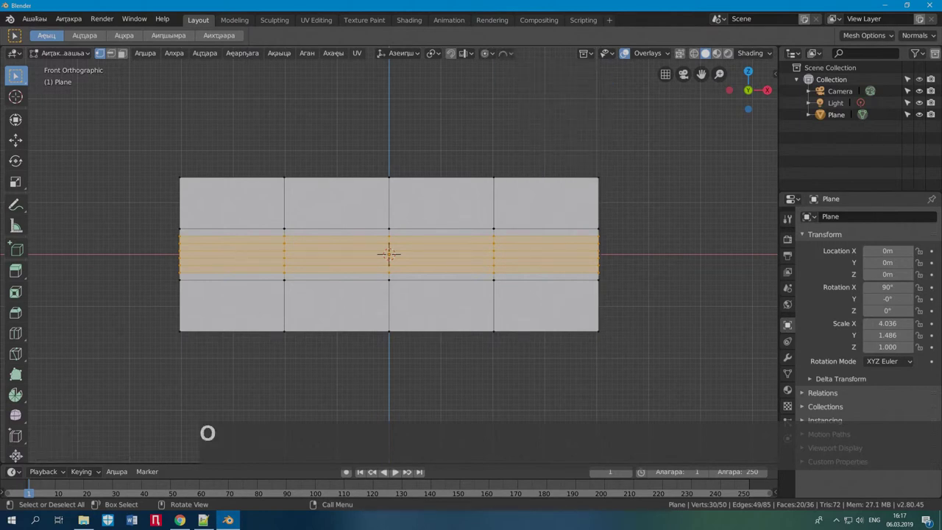
pyautogui.rightClick(454, 193)
# In top view, move only the central vertical column of vertices about -1.06 m along Y, with a proportional size of 2.85.
pyautogui.hotkey('alt', 'a')
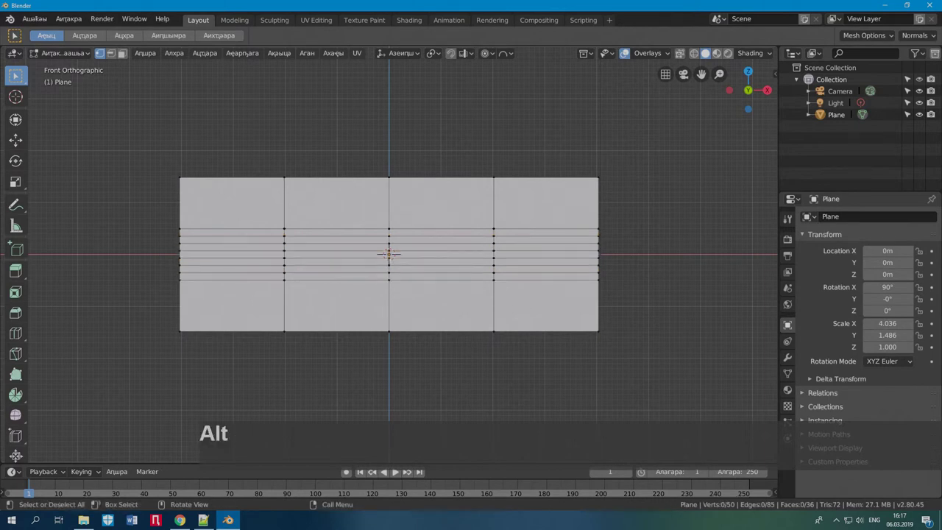
pyautogui.press('c')
pyautogui.moveTo(383, 343); pyautogui.dragTo(391, 157)
pyautogui.rightClick(391, 157)
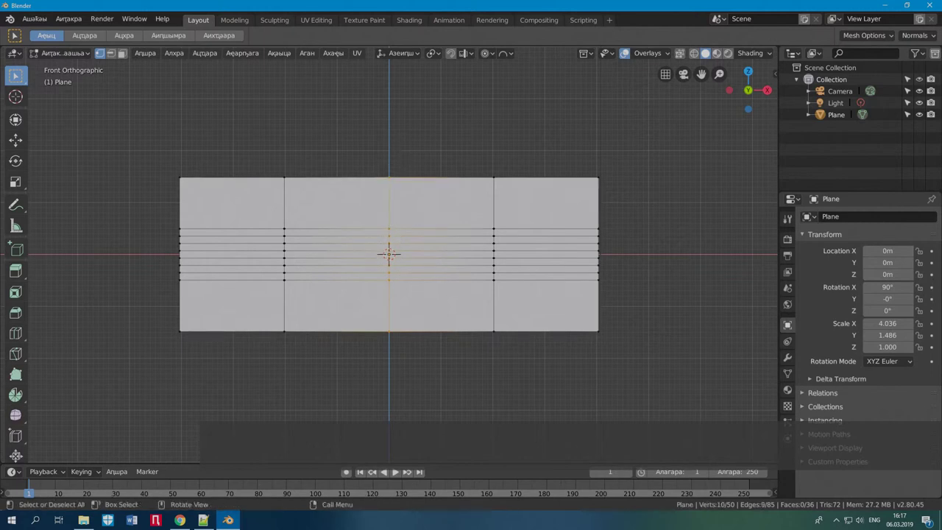
pyautogui.press('KP_7')
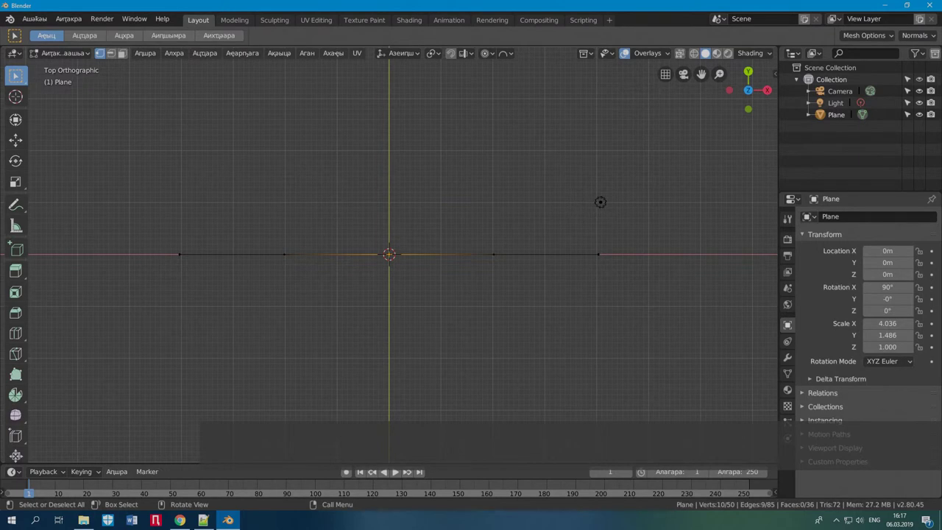
pyautogui.press('g')
pyautogui.scroll(-8, 389, 254)
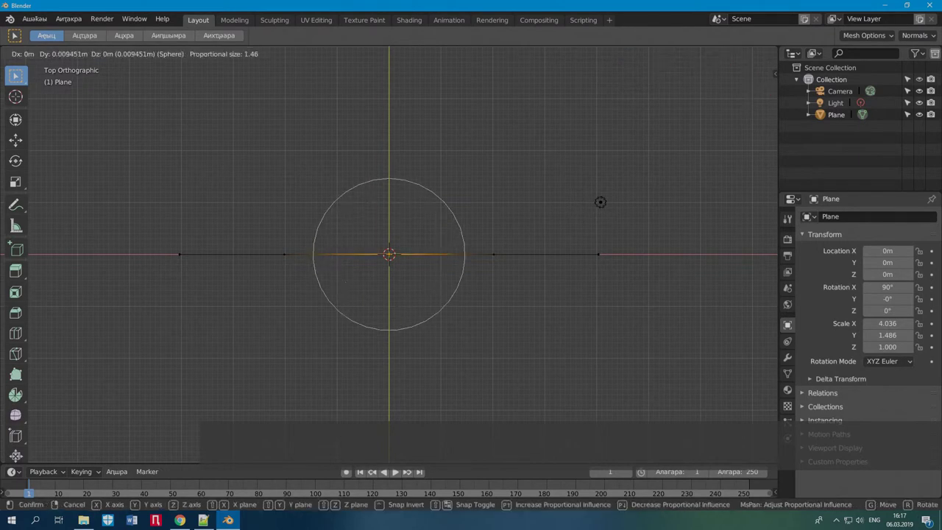
pyautogui.scroll(-3, 389, 254)
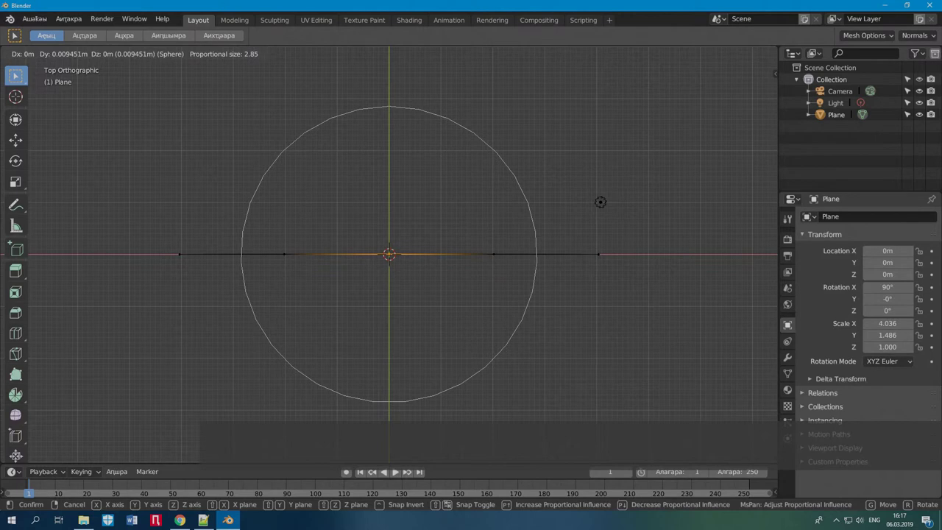
pyautogui.press('y')
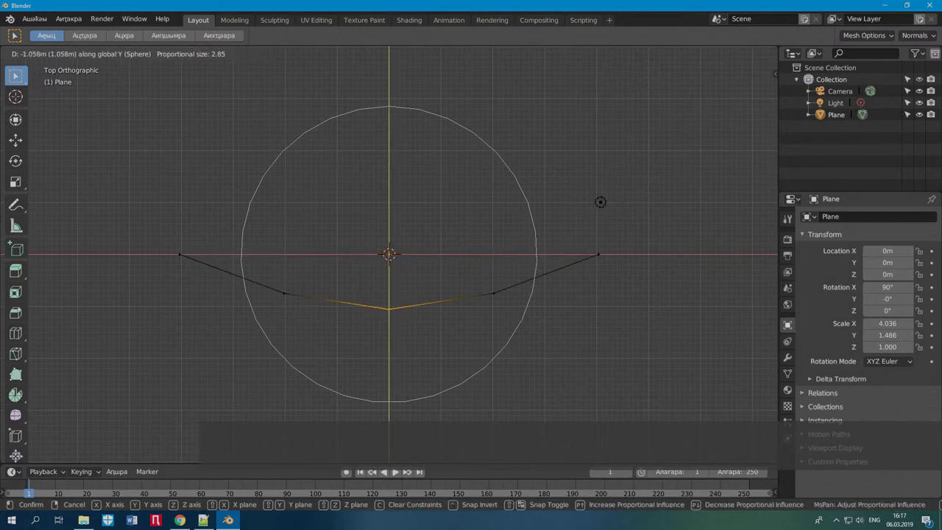
pyautogui.click(389, 312)
# Select the entire outer border of the curved panel and extrude it backward along global Y to form side walls.
pyautogui.moveTo(600, 202); pyautogui.dragTo(574, 140, button='middle')
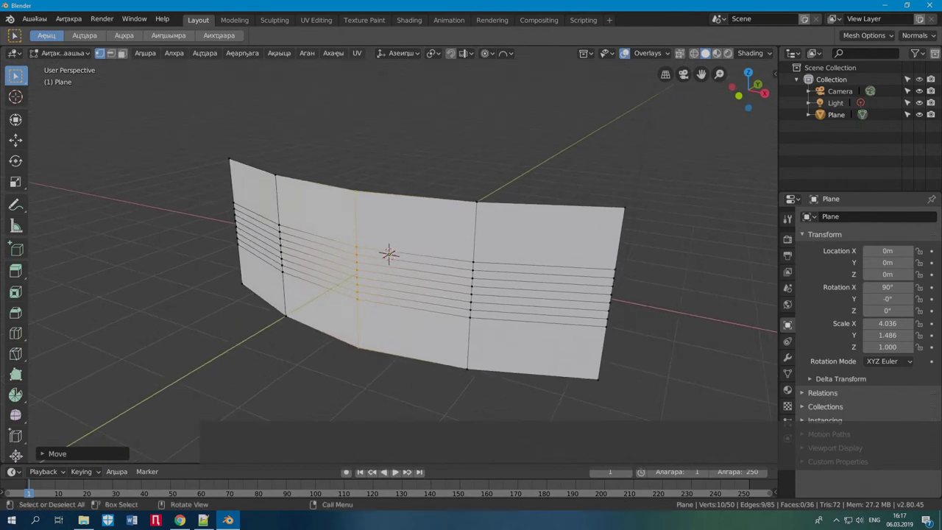
pyautogui.hotkey('alt', 'a')
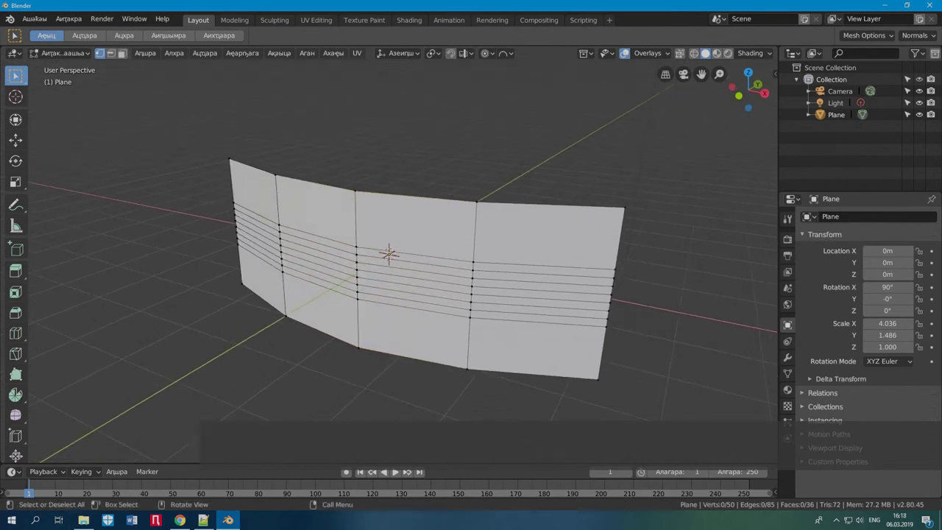
pyautogui.keyDown('alt'); pyautogui.click(611, 287); pyautogui.keyUp('alt')
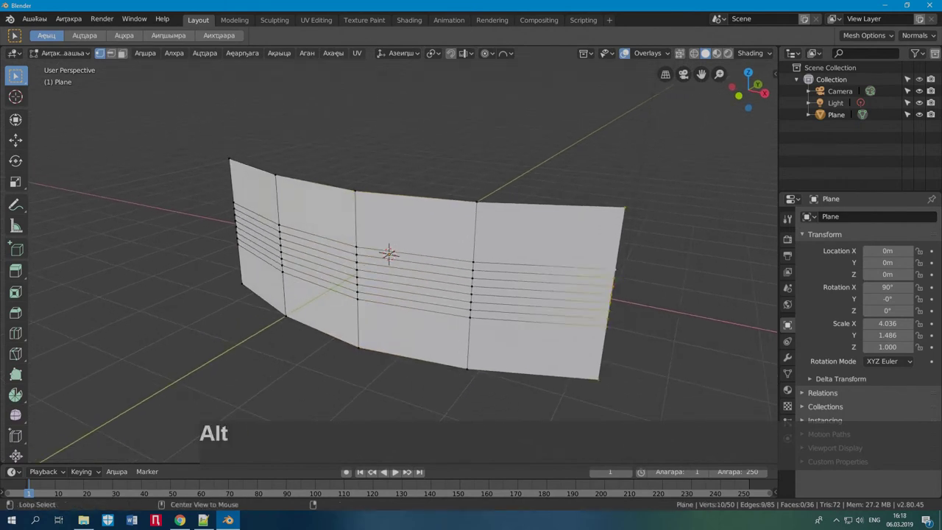
pyautogui.keyDown('alt'); pyautogui.keyDown('shift'); pyautogui.click(485, 202); pyautogui.keyUp('shift'); pyautogui.keyUp('alt')
pyautogui.keyDown('alt'); pyautogui.keyDown('shift'); pyautogui.click(235, 221); pyautogui.keyUp('shift'); pyautogui.keyUp('alt')
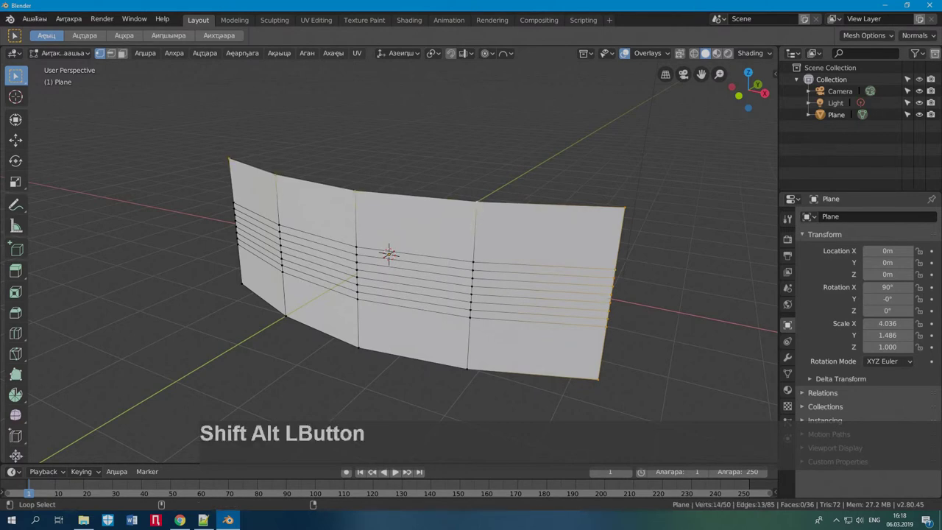
pyautogui.keyDown('alt'); pyautogui.keyDown('shift'); pyautogui.click(261, 298); pyautogui.keyUp('shift'); pyautogui.keyUp('alt')
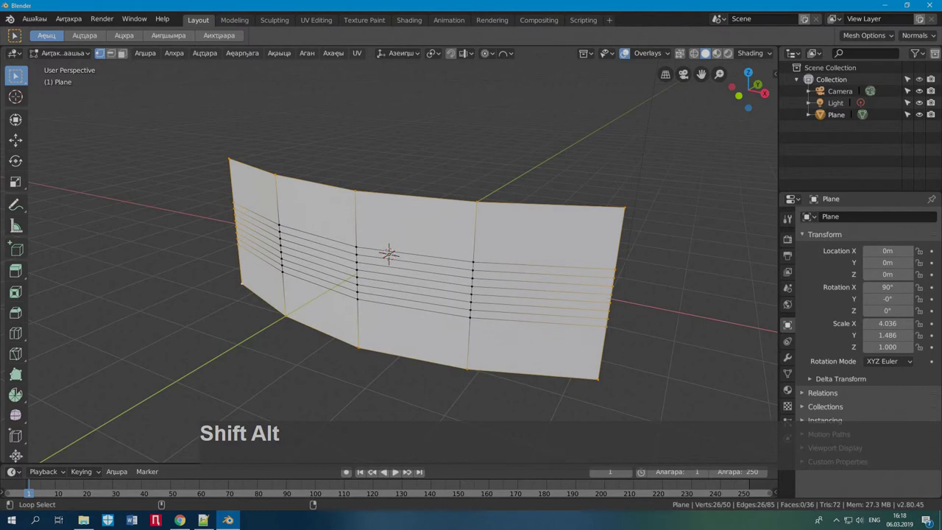
pyautogui.moveTo(470, 295); pyautogui.dragTo(423, 278, button='middle')
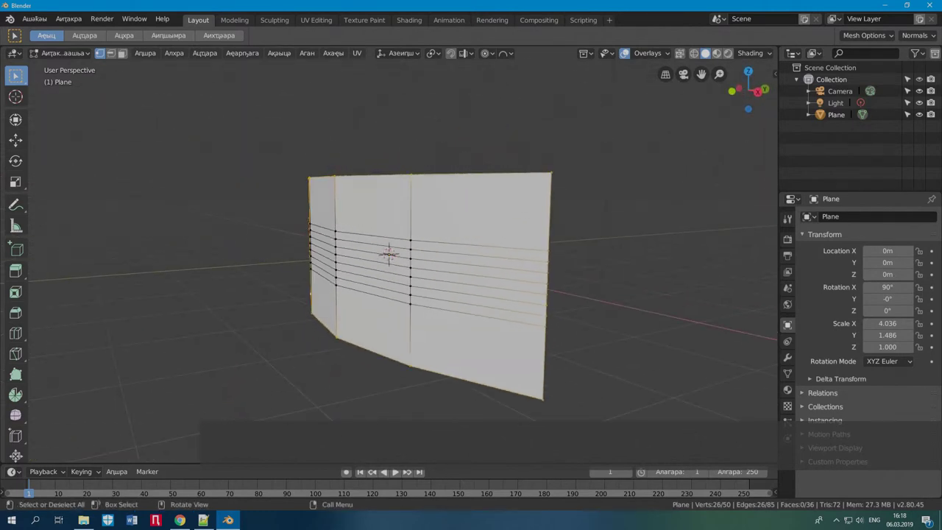
pyautogui.press('e')
pyautogui.press('y')
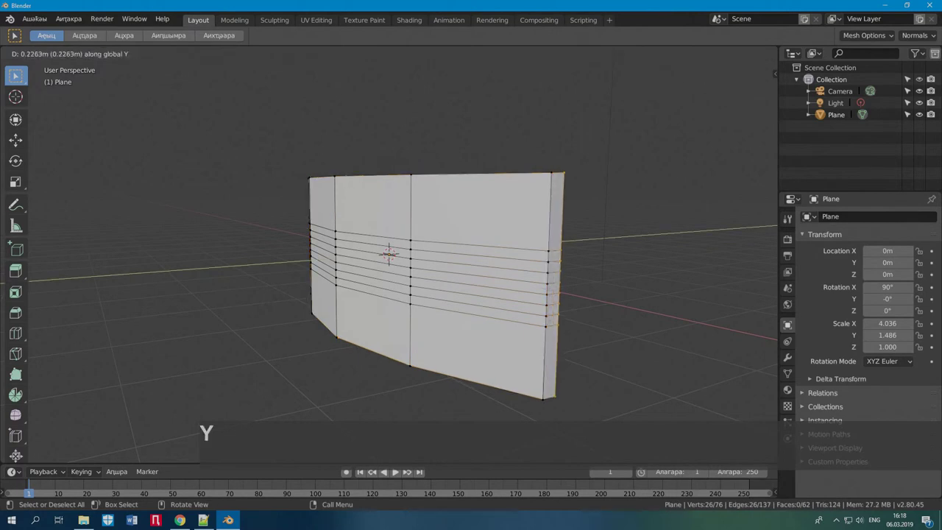
pyautogui.click(566, 287)
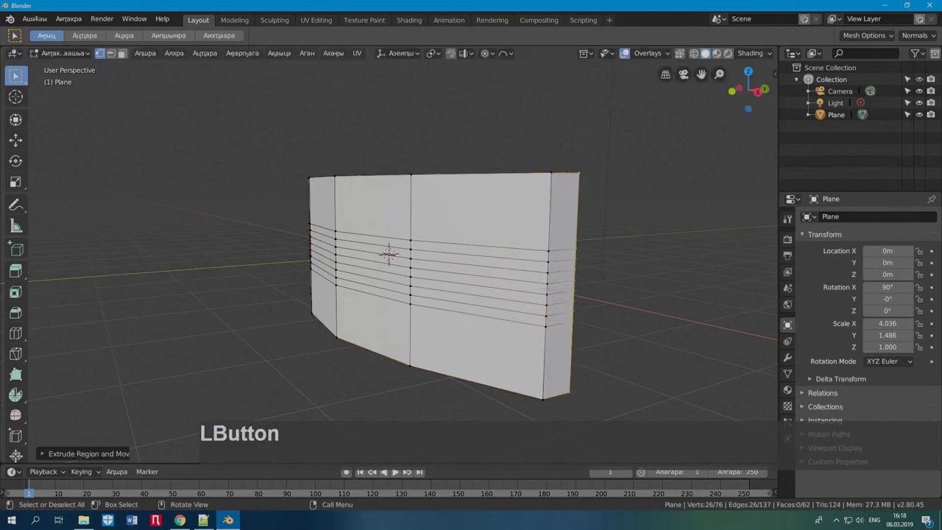
# Extrude the rear border of the side walls a second time by about 0.49 m along global Y.
pyautogui.press('e')
pyautogui.press('y')
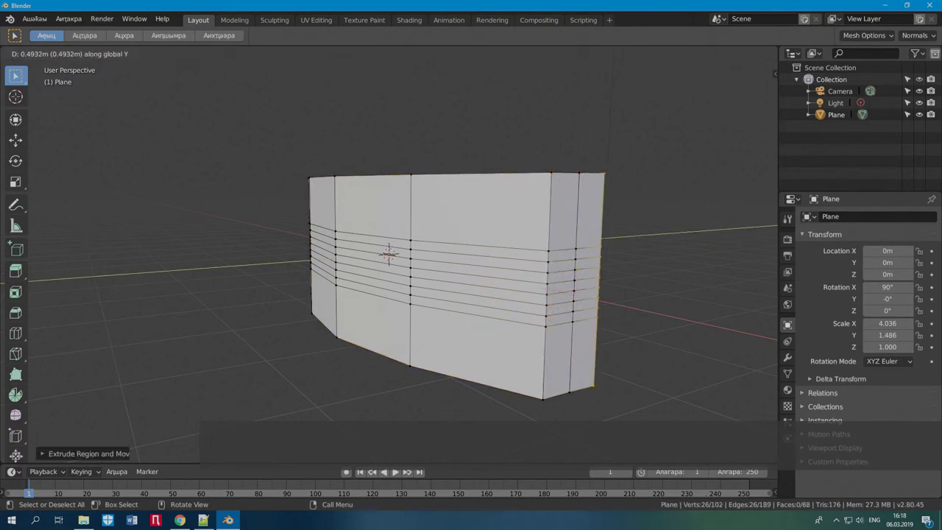
pyautogui.click(598, 287)
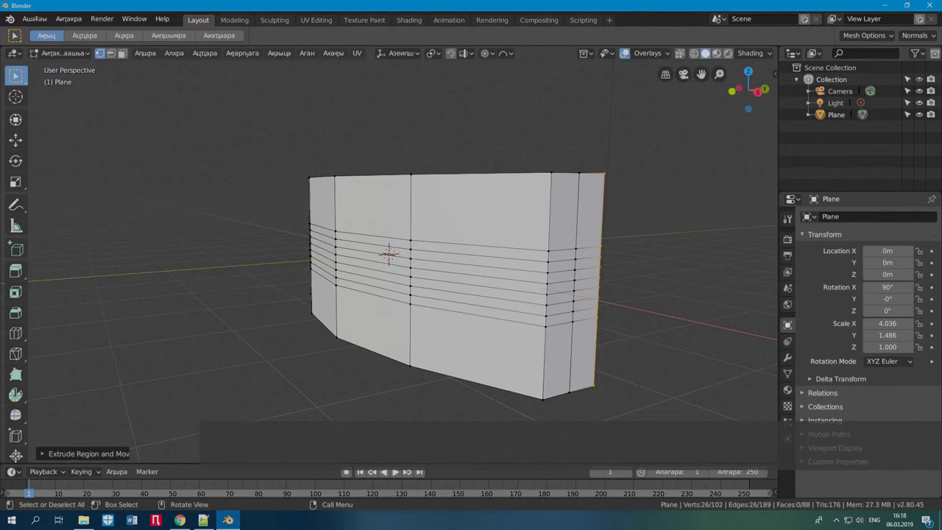
# In face select mode, select four alternating horizontal face loops among the closely spaced divisions across the panel's front and sides.
pyautogui.click(122, 53)
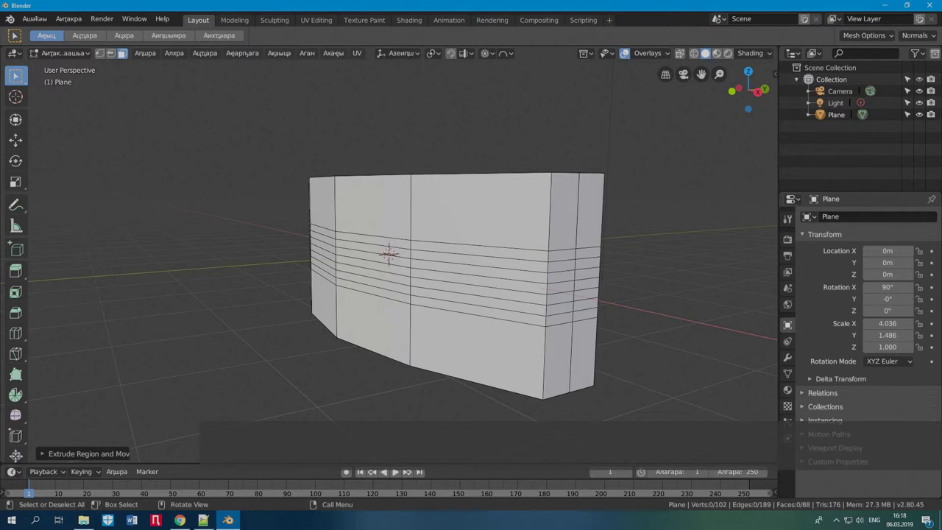
pyautogui.moveTo(412, 257); pyautogui.dragTo(399, 257, button='middle')
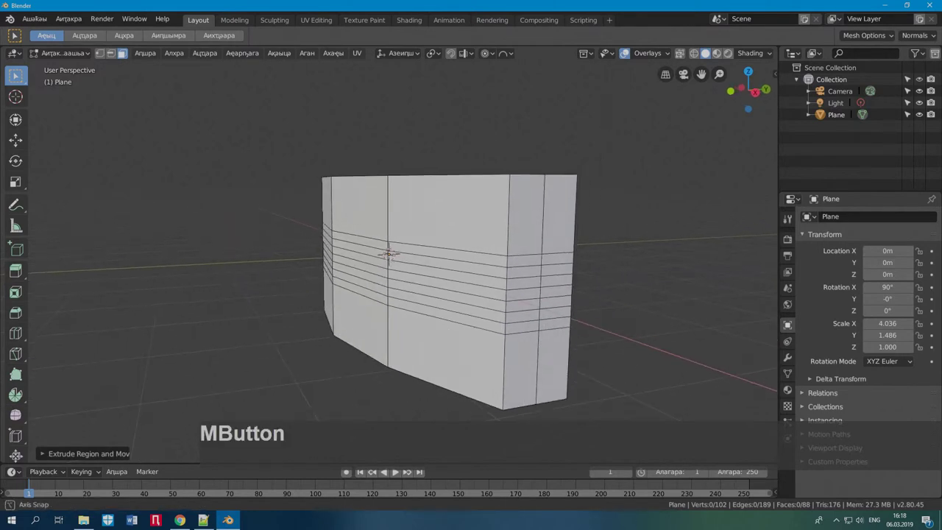
pyautogui.scroll(1, 403, 257)
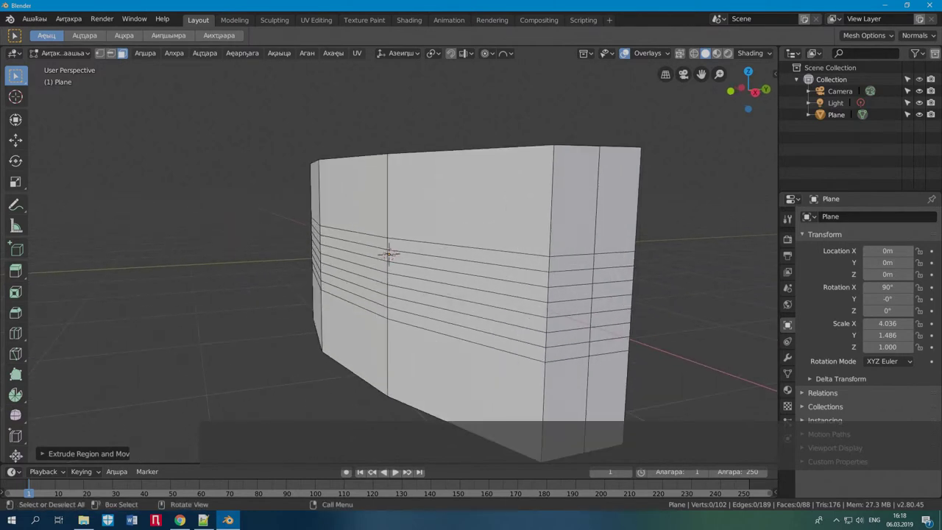
pyautogui.keyDown('alt'); pyautogui.click(389, 248); pyautogui.keyUp('alt')
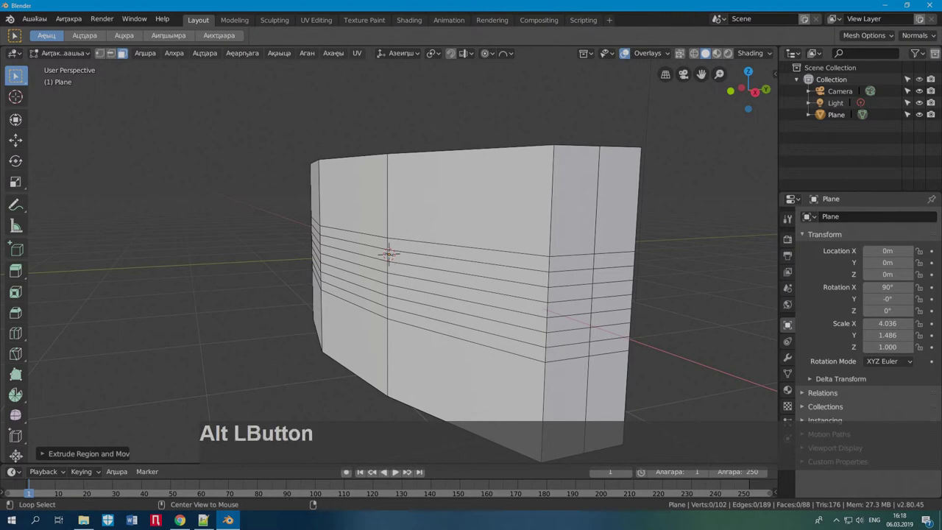
pyautogui.keyDown('alt'); pyautogui.keyDown('shift'); pyautogui.click(389, 255); pyautogui.keyUp('shift'); pyautogui.keyUp('alt')
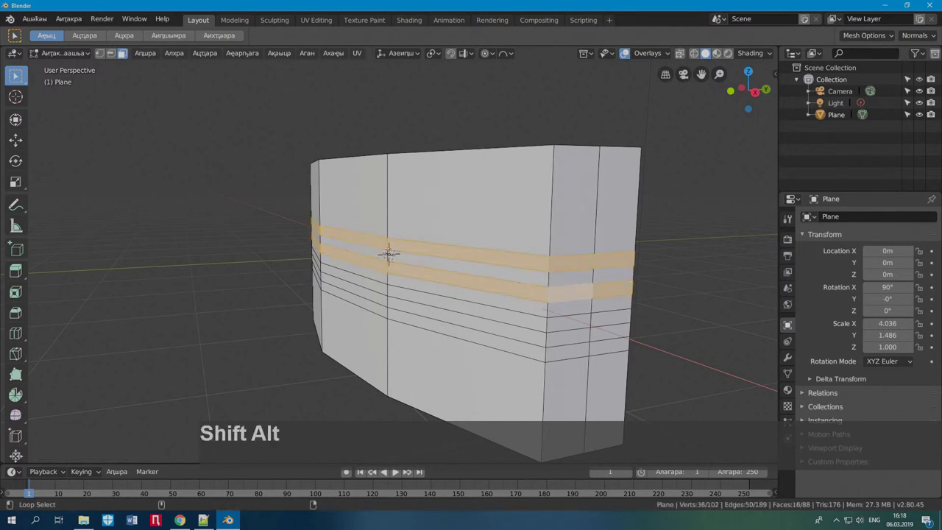
pyautogui.keyDown('alt'); pyautogui.keyDown('shift'); pyautogui.click(389, 254); pyautogui.keyUp('shift'); pyautogui.keyUp('alt')
pyautogui.keyDown('alt'); pyautogui.keyDown('shift'); pyautogui.click(389, 254); pyautogui.keyUp('shift'); pyautogui.keyUp('alt')
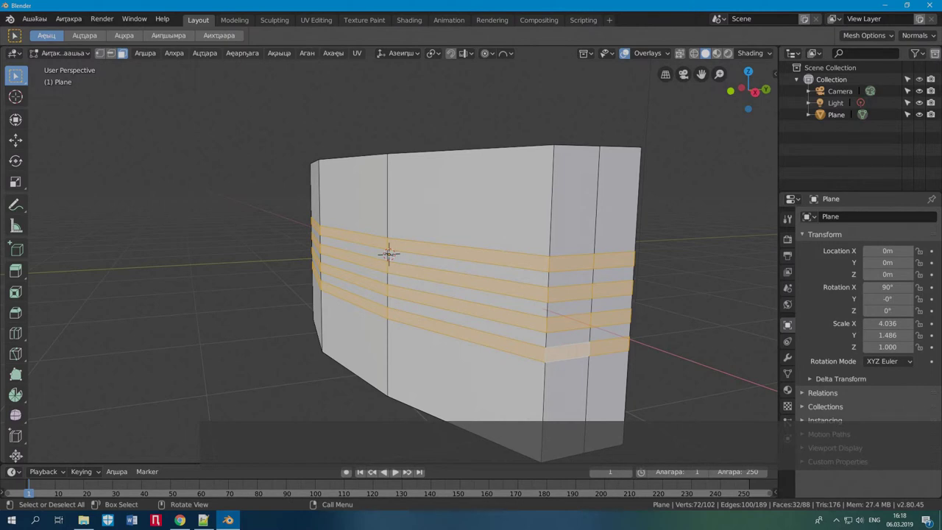
# Extrude the four selected bands in place without offset, and turn off proportional editing.
pyautogui.press('e')
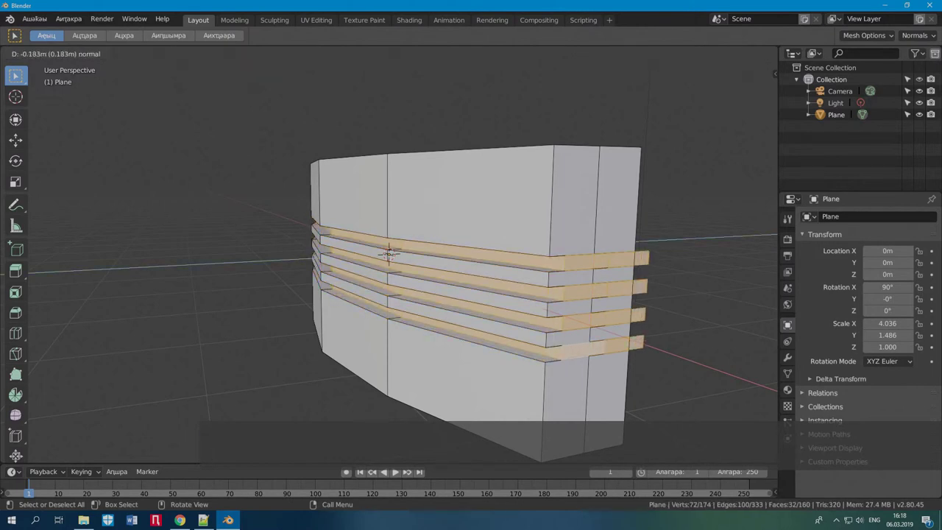
pyautogui.rightClick(388, 254)
pyautogui.moveTo(389, 255); pyautogui.dragTo(389, 255, button='middle')
pyautogui.press('s')
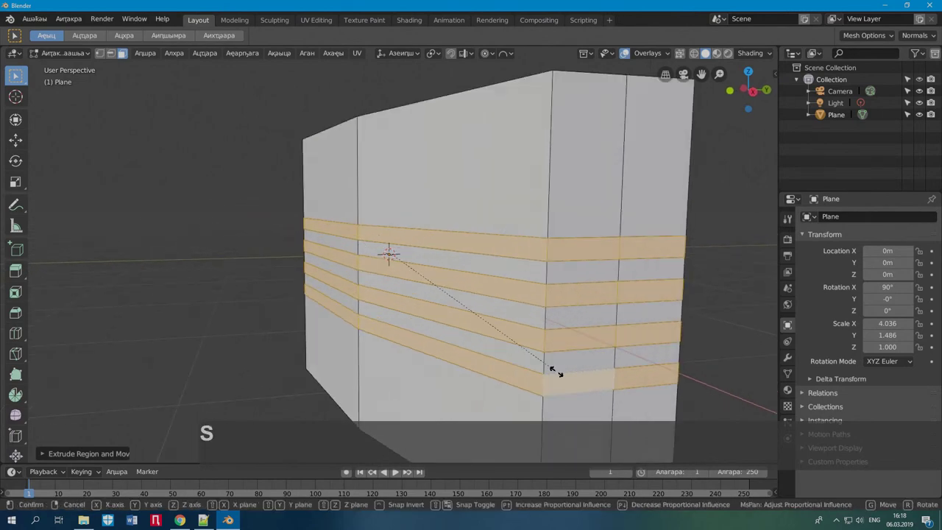
pyautogui.press('x')
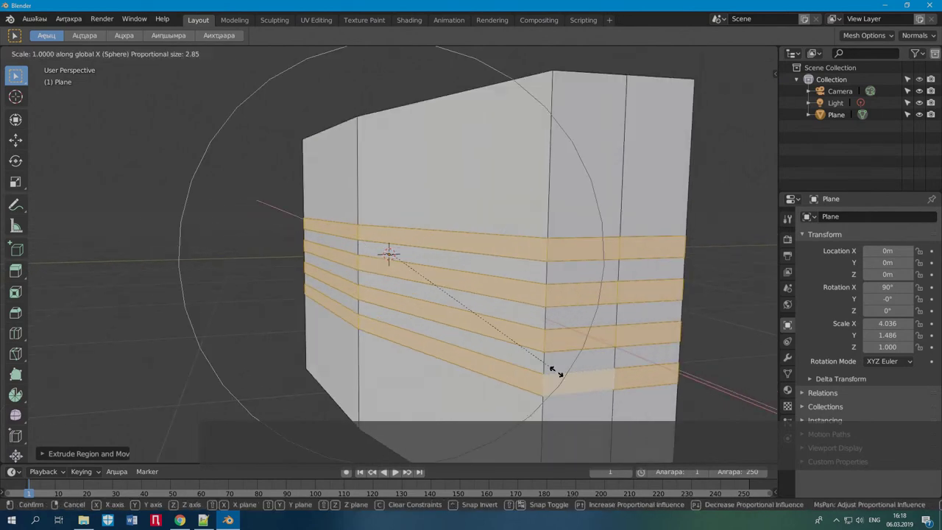
pyautogui.rightClick(555, 372)
pyautogui.press('o')
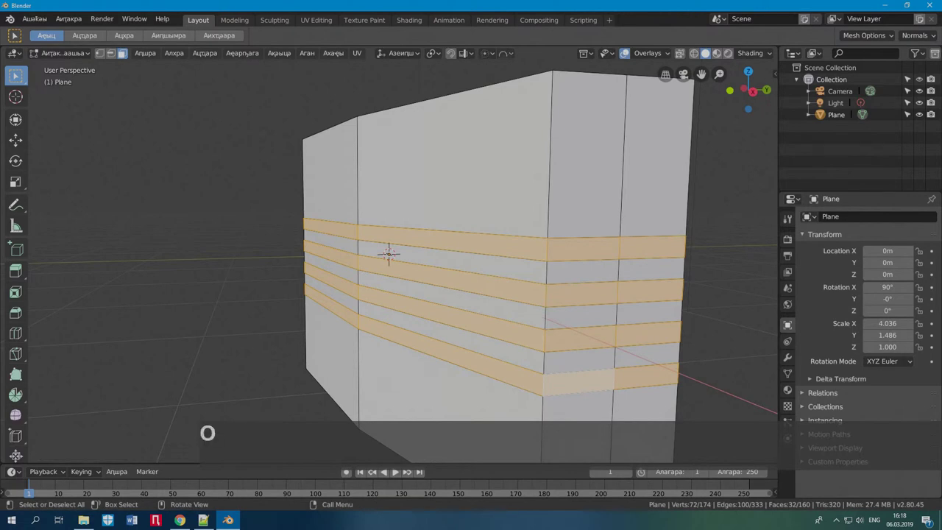
# Scale the extruded bands along global X to about 0.994 so their ends sink into the side walls.
pyautogui.press('s')
pyautogui.press('x')
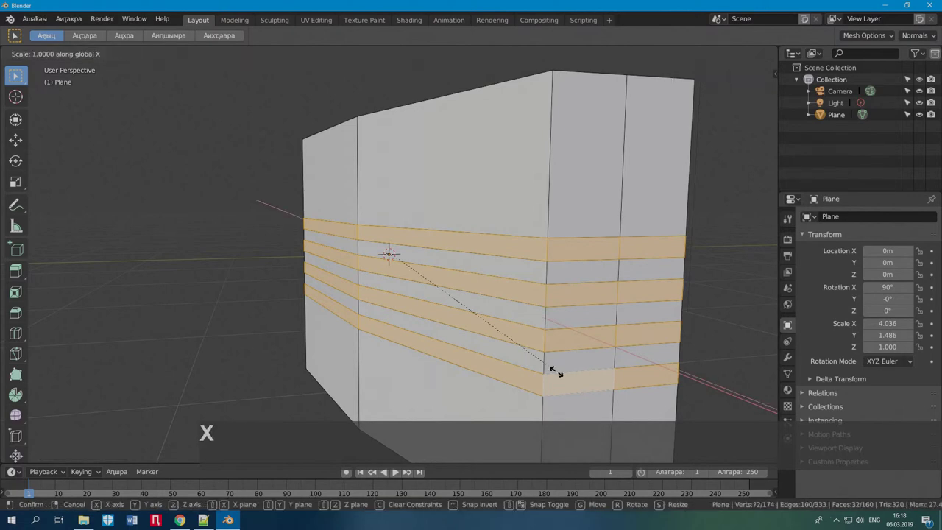
pyautogui.press('shift')
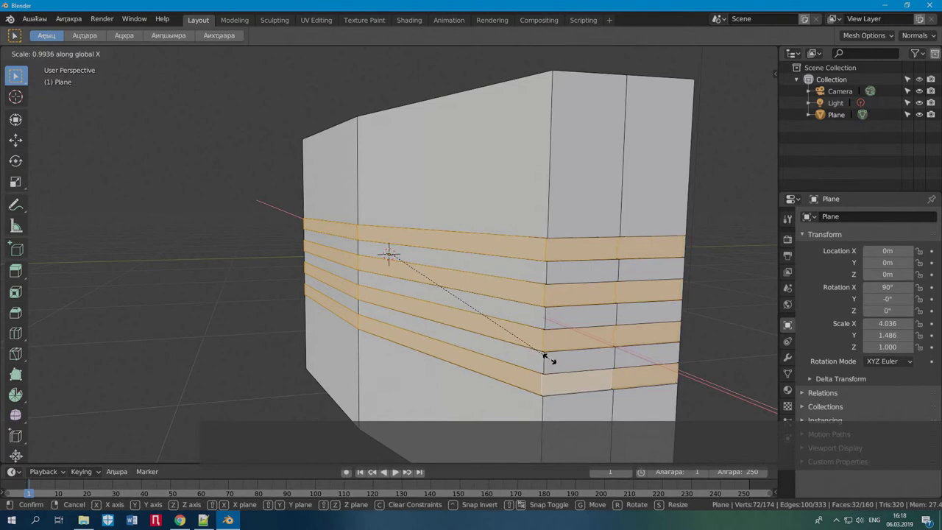
pyautogui.click(549, 358)
# Move the four extruded bands about 0.02 m along global Y to recess them into the panel's front.
pyautogui.moveTo(549, 358); pyautogui.dragTo(599, 397, button='middle')
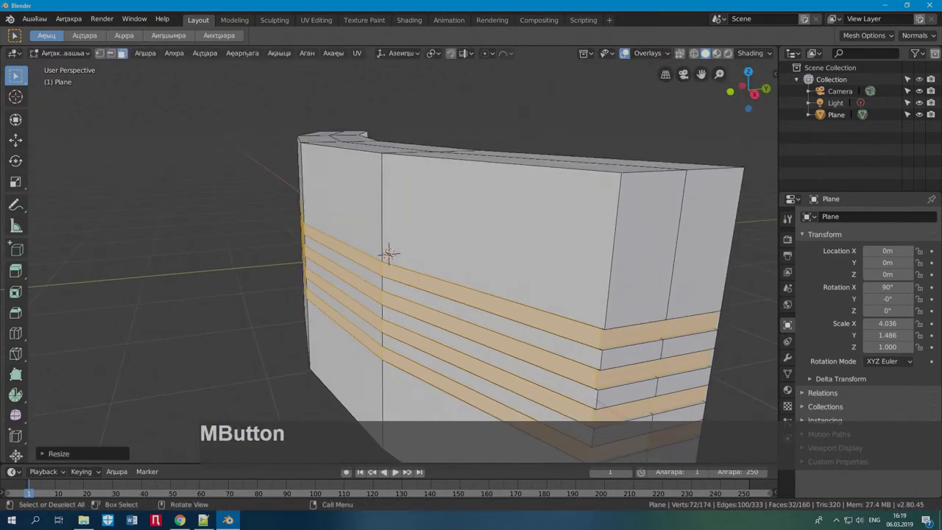
pyautogui.scroll(2, 599, 398)
pyautogui.keyDown('shift'); pyautogui.moveTo(389, 254); pyautogui.dragTo(252, 186, button='middle'); pyautogui.keyUp('shift')
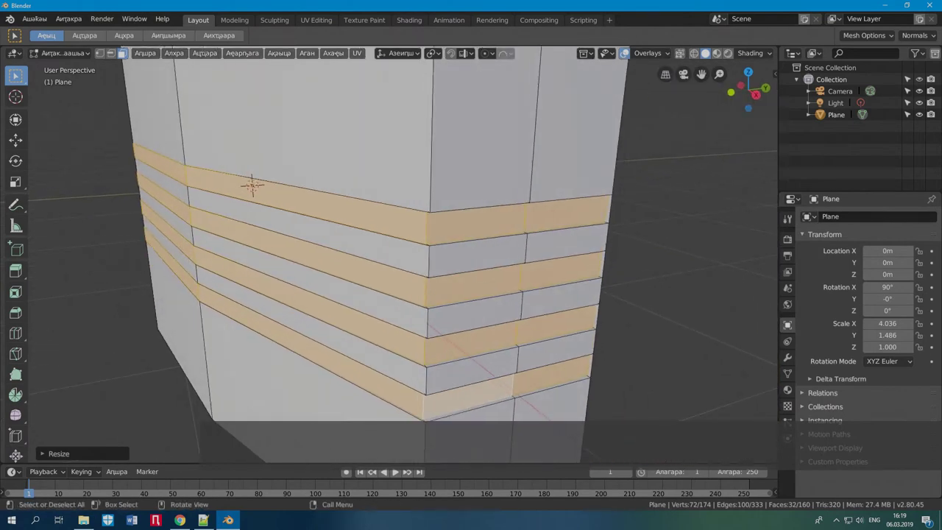
pyautogui.press('g')
pyautogui.press('y')
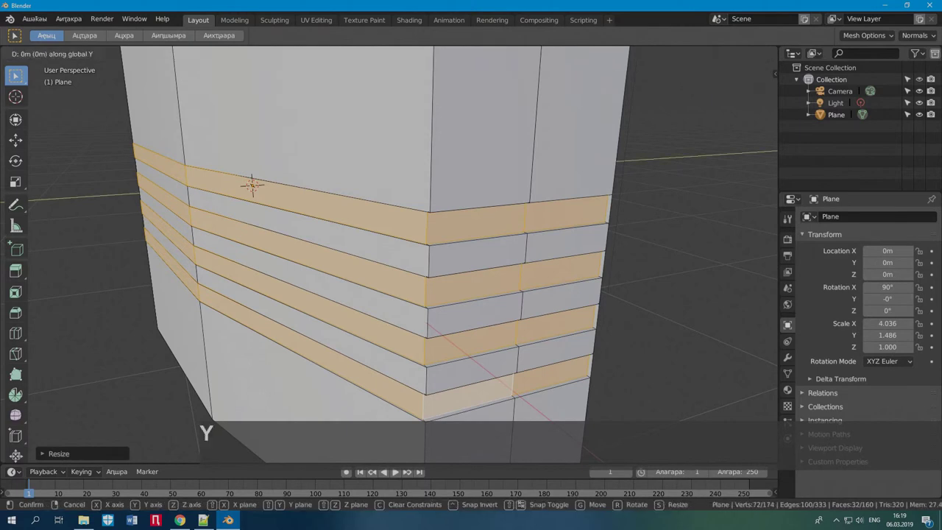
pyautogui.press('shift')
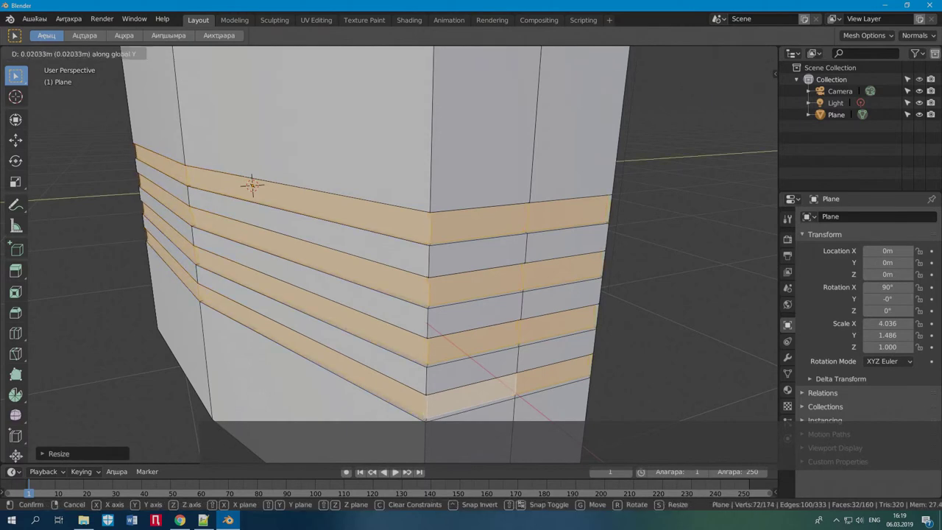
pyautogui.click(252, 184)
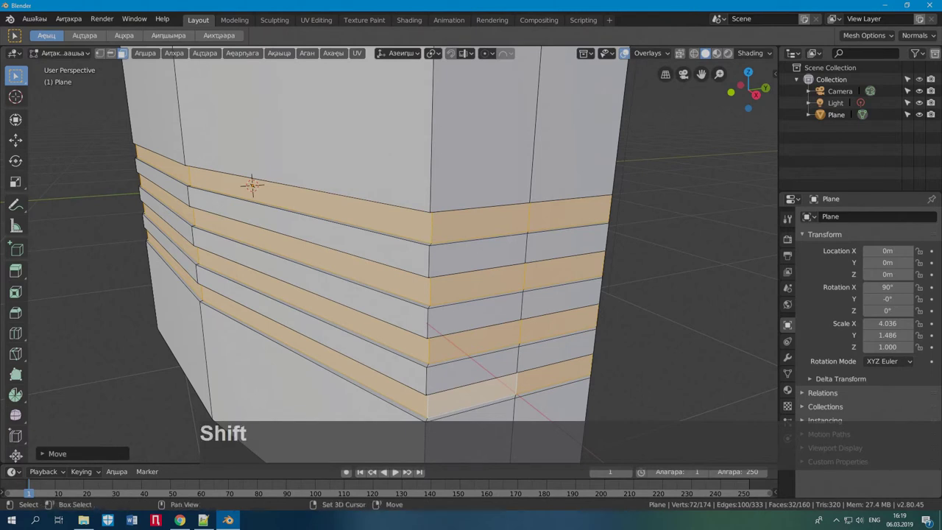
# Deselect the rear side-wall faces of the two middle bands at both ends of the panel.
pyautogui.keyDown('shift'); pyautogui.click(564, 270); pyautogui.keyUp('shift')
pyautogui.keyDown('shift'); pyautogui.click(558, 323); pyautogui.keyUp('shift')
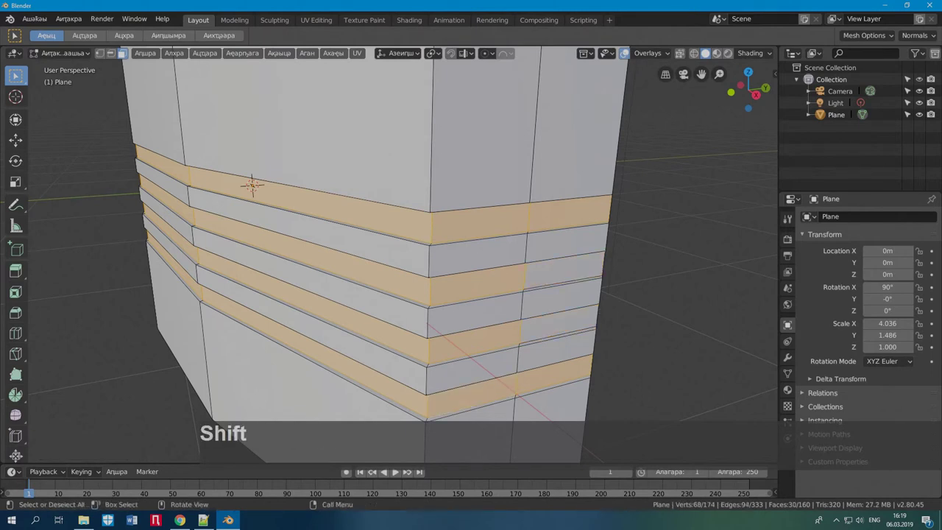
pyautogui.press('pageup')
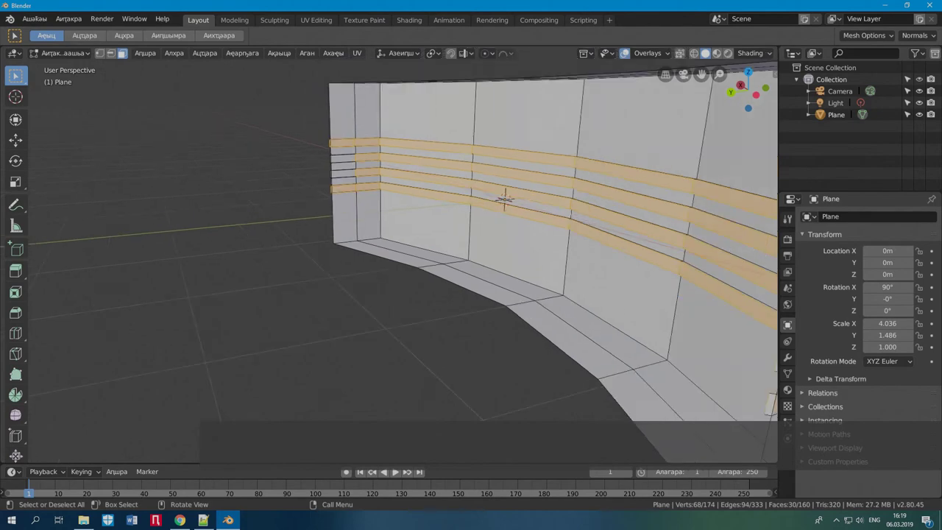
pyautogui.scroll(-2, 402, 262)
pyautogui.keyDown('shift'); pyautogui.click(598, 281); pyautogui.keyUp('shift')
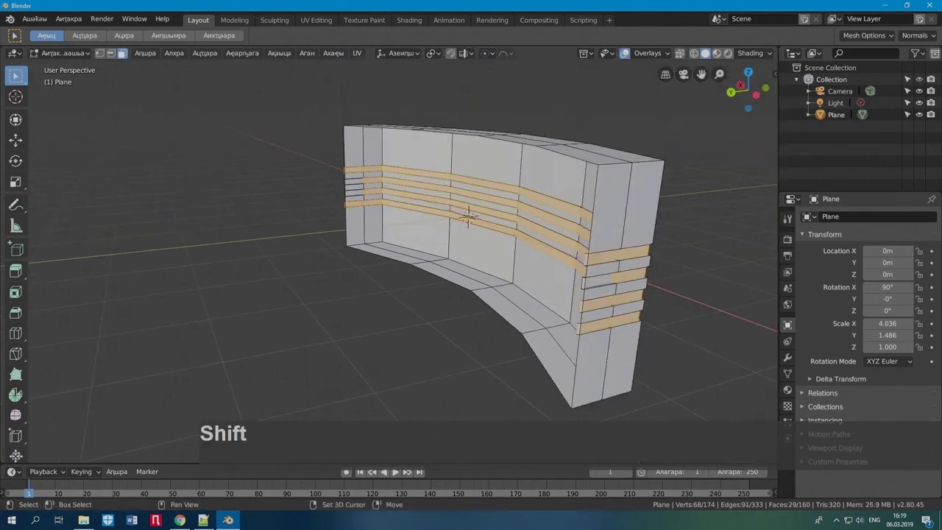
pyautogui.keyDown('shift'); pyautogui.click(598, 302); pyautogui.keyUp('shift')
pyautogui.press('pageup')
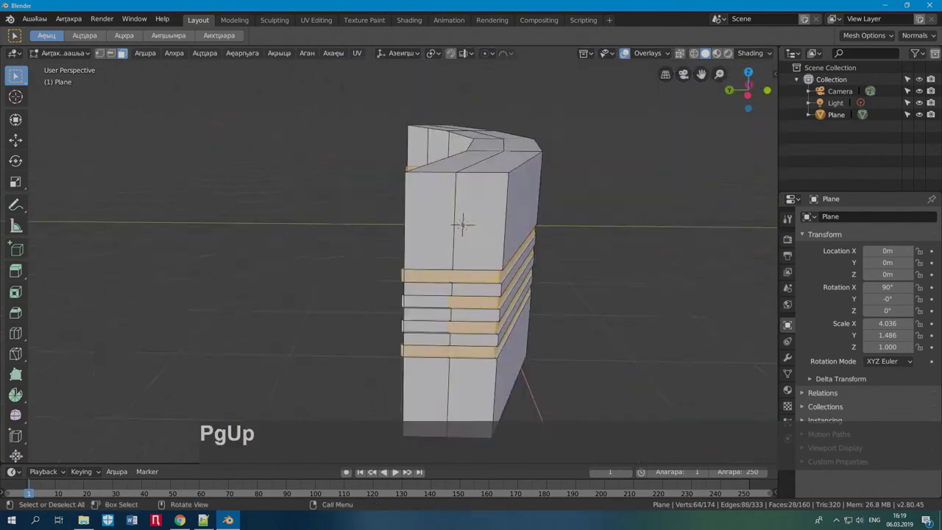
# Extrude the remaining selected band faces in place and scale them along global X to about 0.993.
pyautogui.scroll(4, 402, 261)
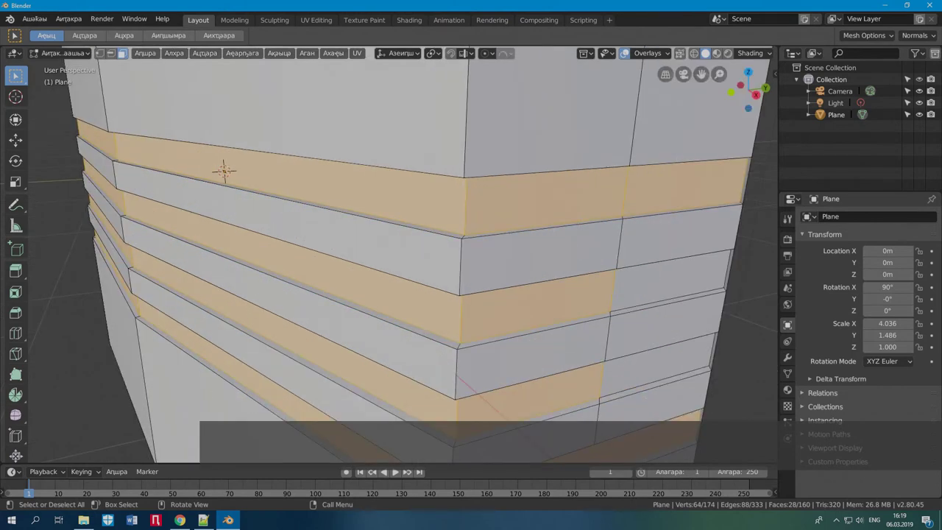
pyautogui.press('e')
pyautogui.rightClick(398, 251)
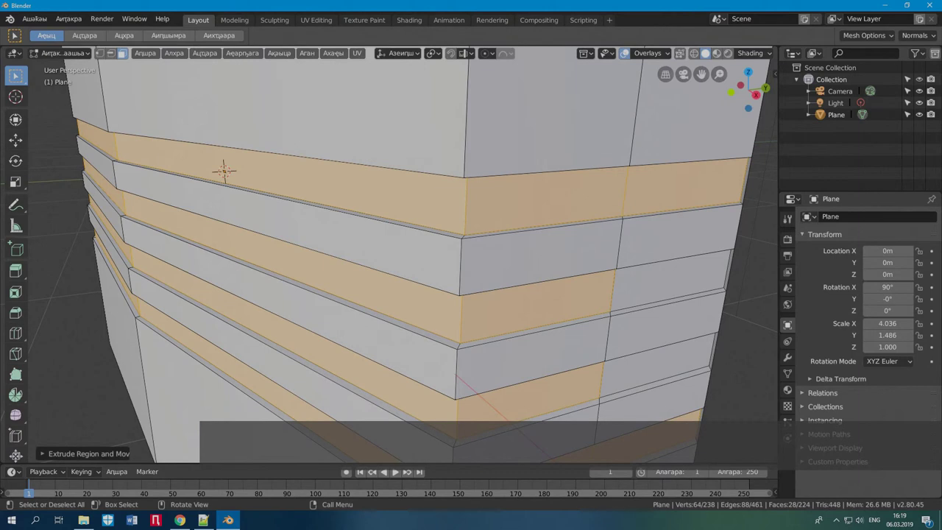
pyautogui.press('s')
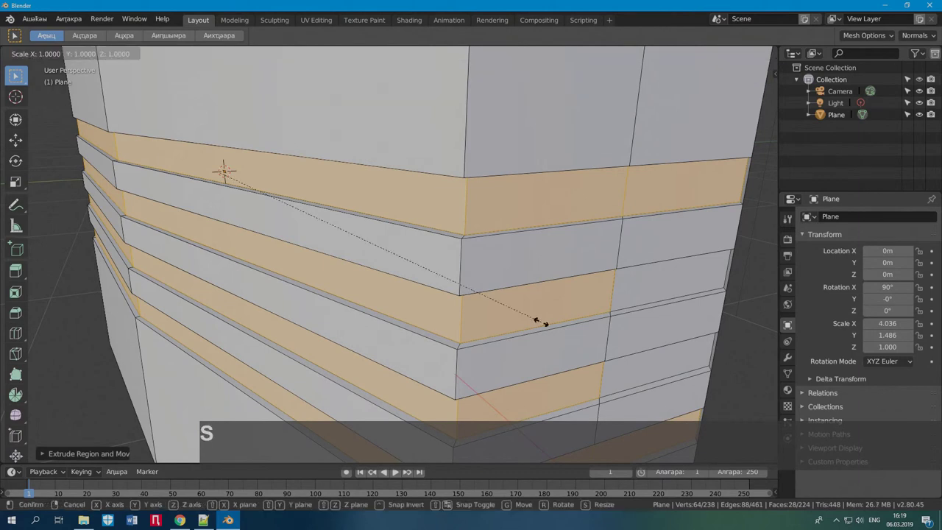
pyautogui.press('x')
pyautogui.press('shift')
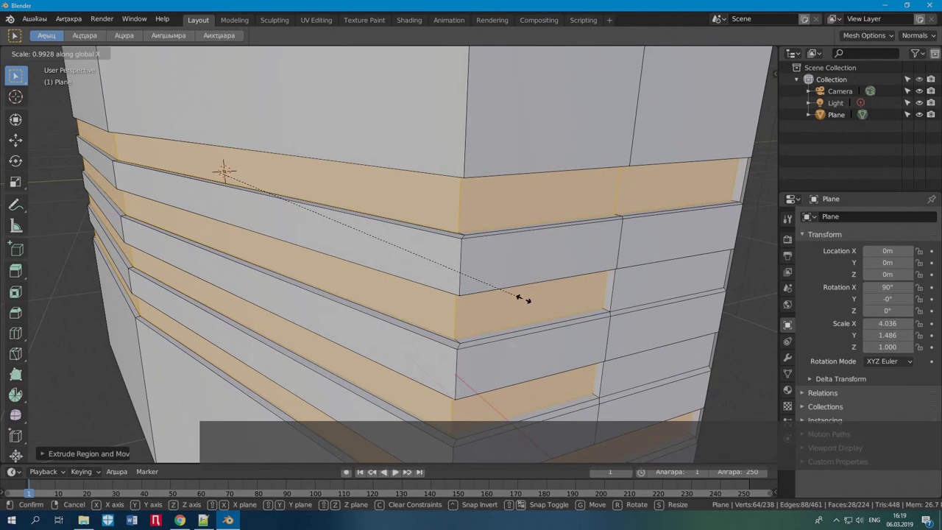
pyautogui.click(522, 298)
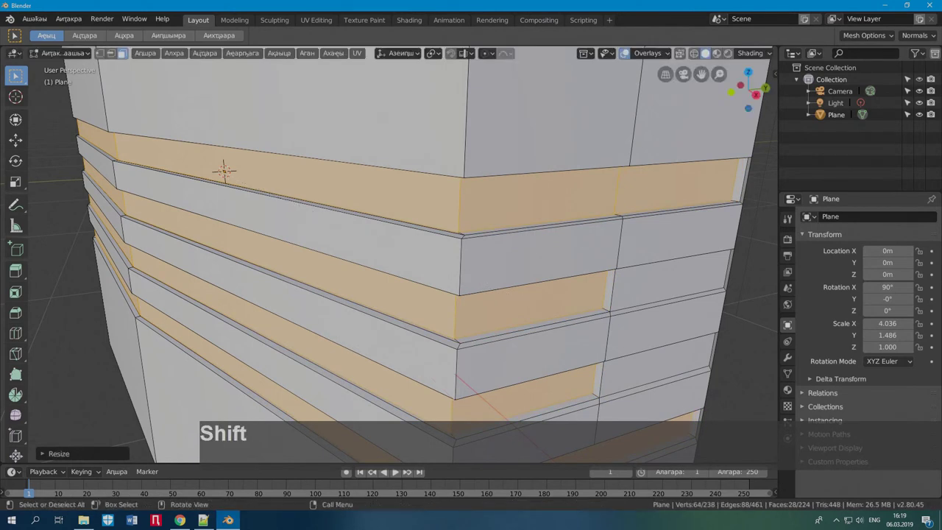
# Move the newly extruded band faces about 0.03 m along global Y to deepen the front grooves.
pyautogui.press('g')
pyautogui.press('y')
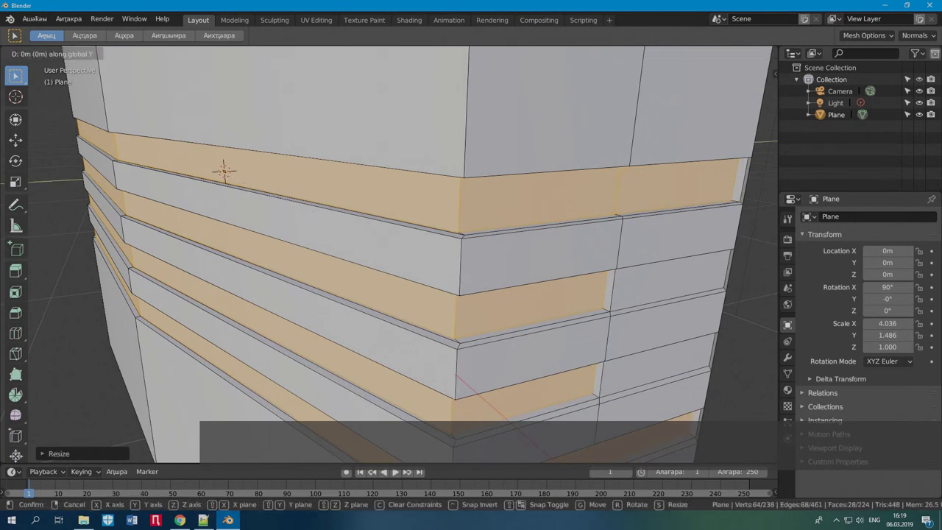
pyautogui.press('shift')
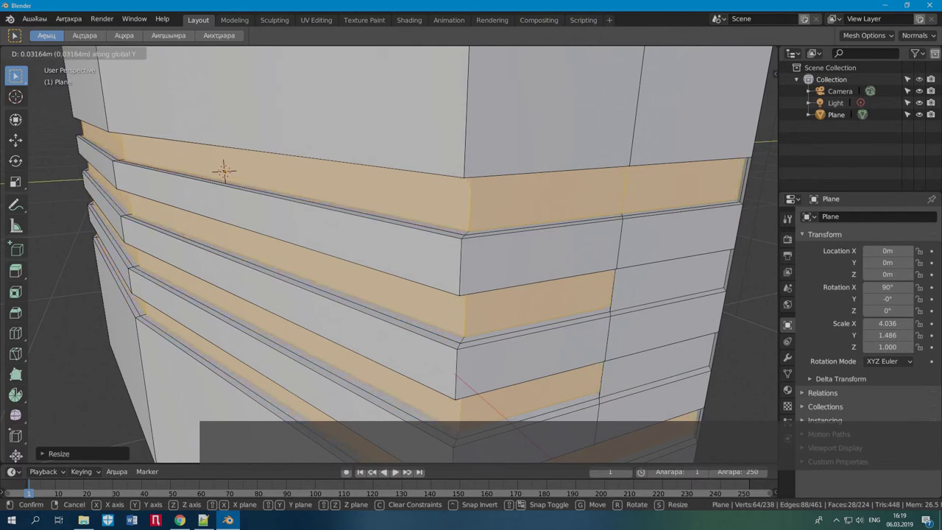
pyautogui.press('Return')
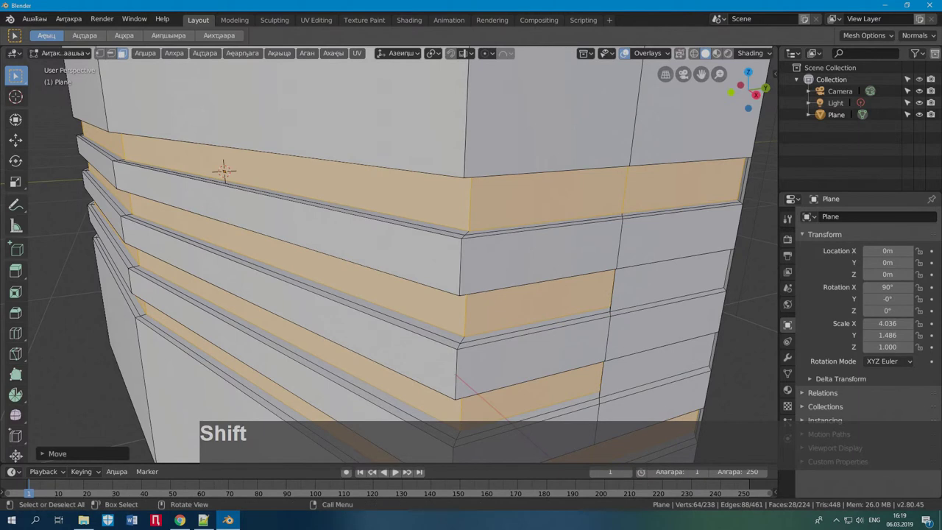
# Display the panel in wireframe shading from the right orthographic view.
pyautogui.press('KP_3')
pyautogui.keyDown('shift'); pyautogui.moveTo(389, 233); pyautogui.dragTo(446, 304, button='middle'); pyautogui.keyUp('shift')
pyautogui.keyDown('shift'); pyautogui.moveTo(304, 243); pyautogui.dragTo(306, 243, button='middle'); pyautogui.keyUp('shift')
pyautogui.press('z')
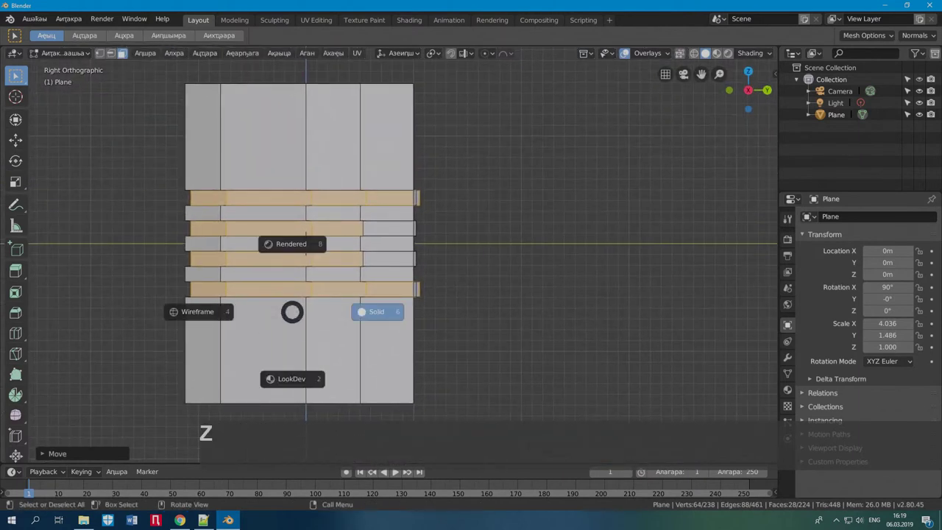
pyautogui.click(197, 314)
pyautogui.scroll(-1, 402, 243)
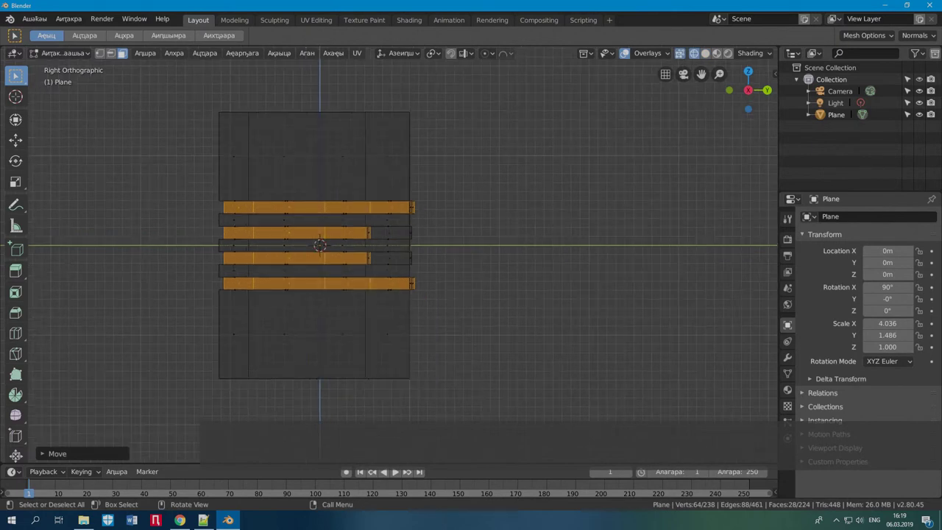
# Clear the selection, select all vertices along the panel's rear border in vertex mode, and align them by scaling to 0 along Y.
pyautogui.hotkey('alt', 'a')
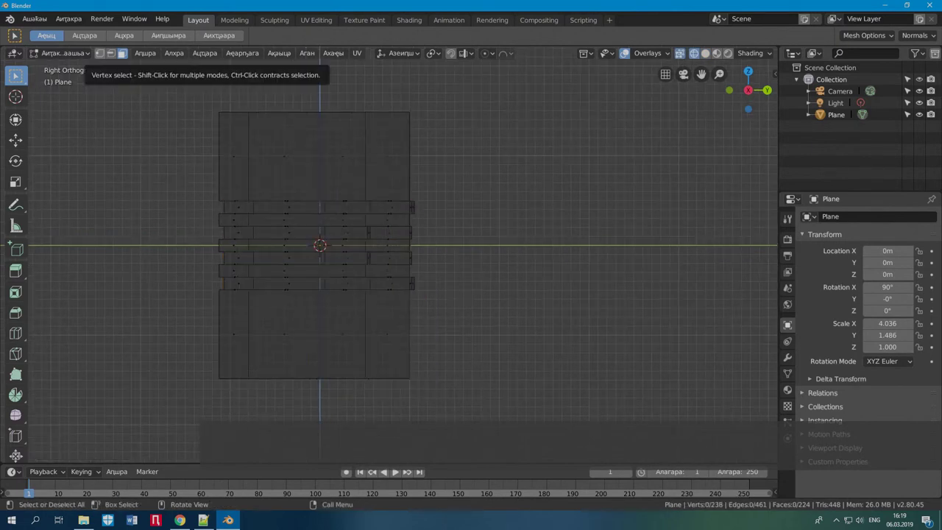
pyautogui.click(100, 53)
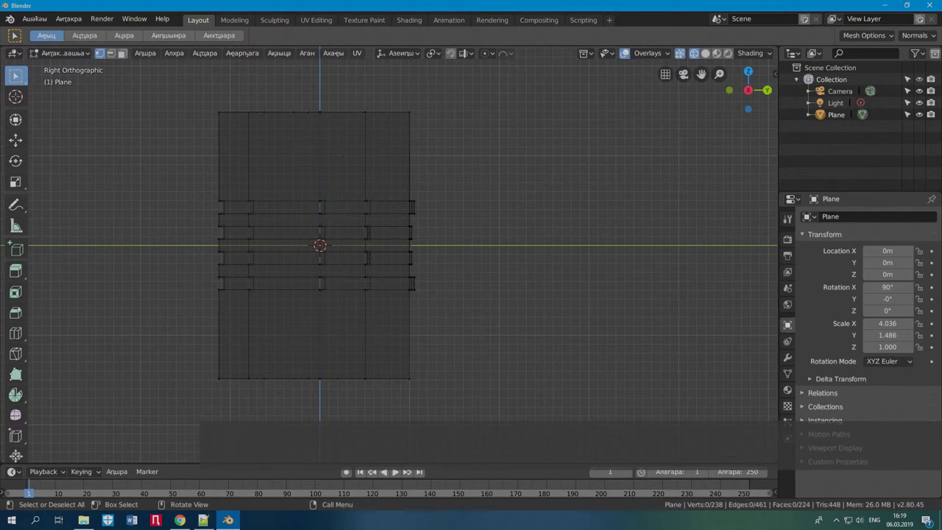
pyautogui.press('c')
pyautogui.moveTo(415, 383); pyautogui.dragTo(414, 113)
pyautogui.rightClick(444, 225)
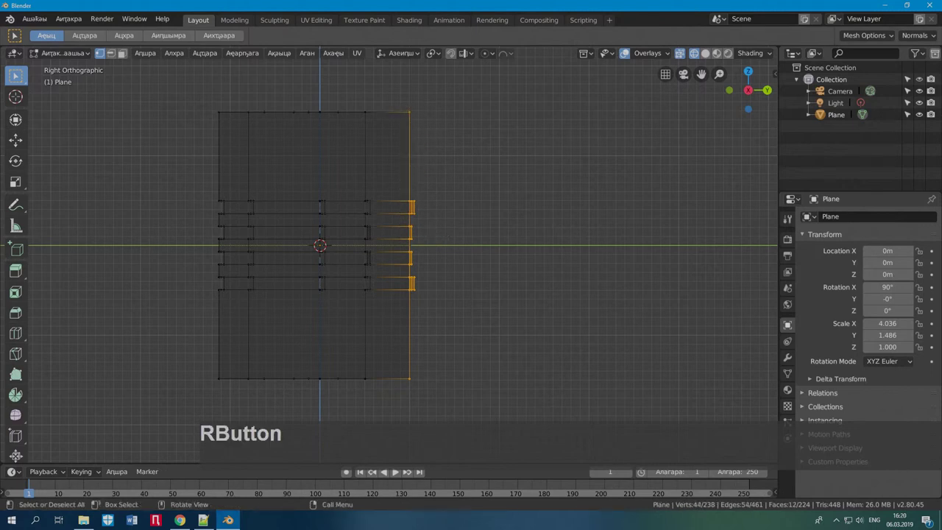
pyautogui.press('s')
pyautogui.press('y')
pyautogui.press('0')
pyautogui.click(460, 330)
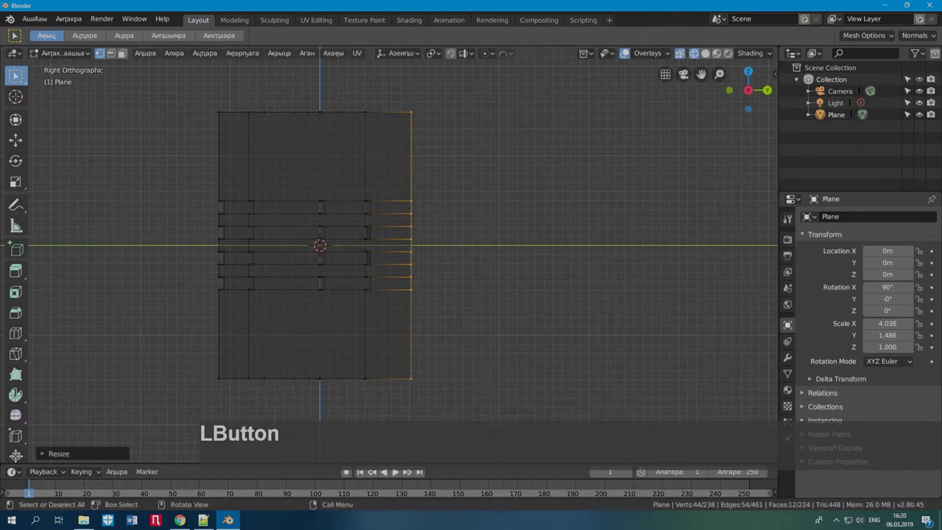
# Clear the selection, circle-select all vertices of the edge loop just in front of the rear border, and align them by scaling to 0 along Y.
pyautogui.hotkey('alt', 'a')
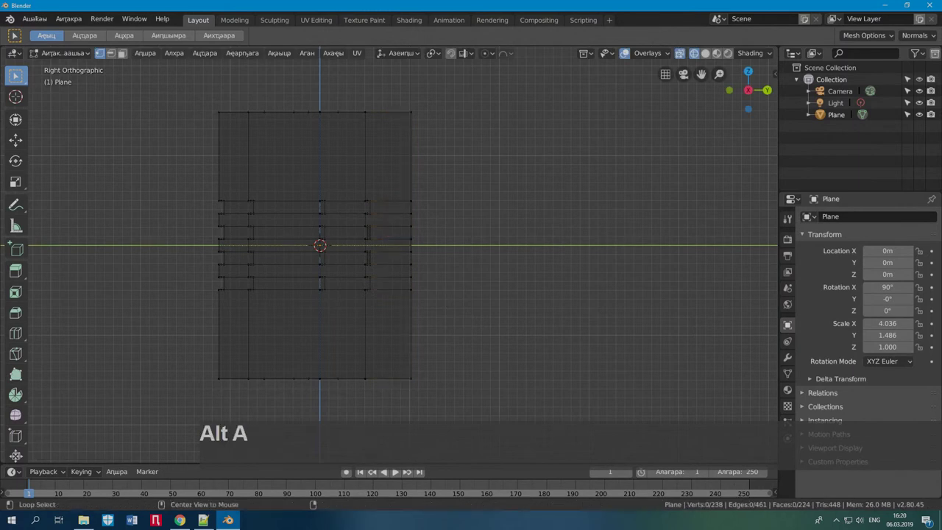
pyautogui.press('c')
pyautogui.moveTo(365, 402); pyautogui.dragTo(366, 110)
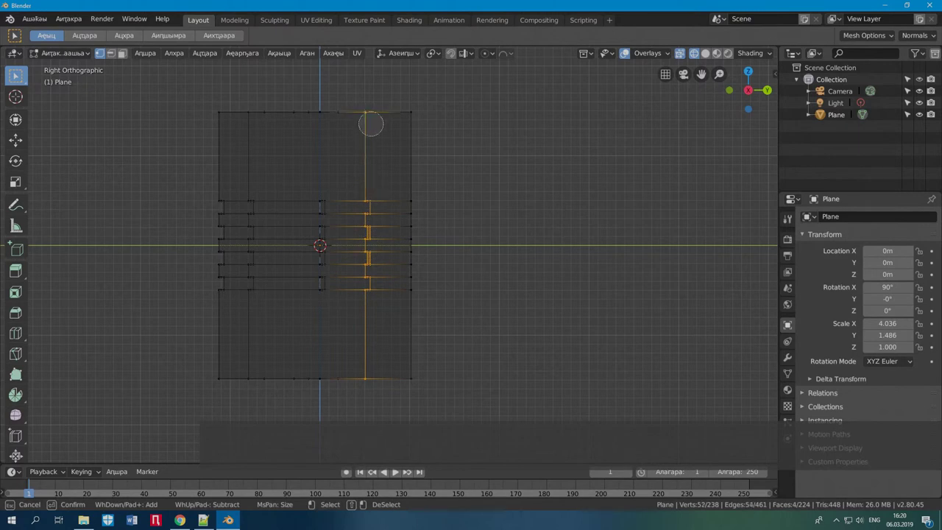
pyautogui.rightClick(467, 205)
pyautogui.press('s')
pyautogui.press('y')
pyautogui.press('0')
pyautogui.click(453, 335)
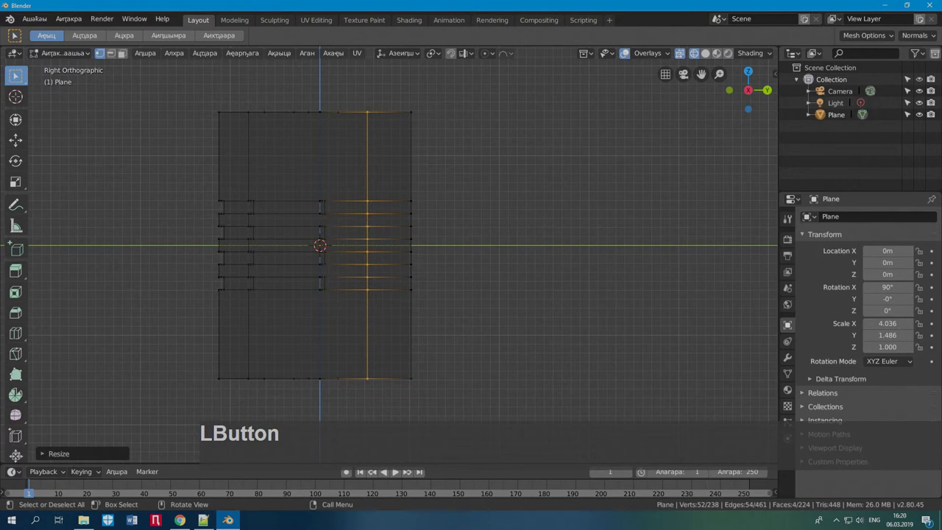
# Return the viewport display to solid shading in a perspective view of the panel.
pyautogui.moveTo(454, 335); pyautogui.dragTo(375, 294, button='middle')
pyautogui.scroll(-3, 376, 295)
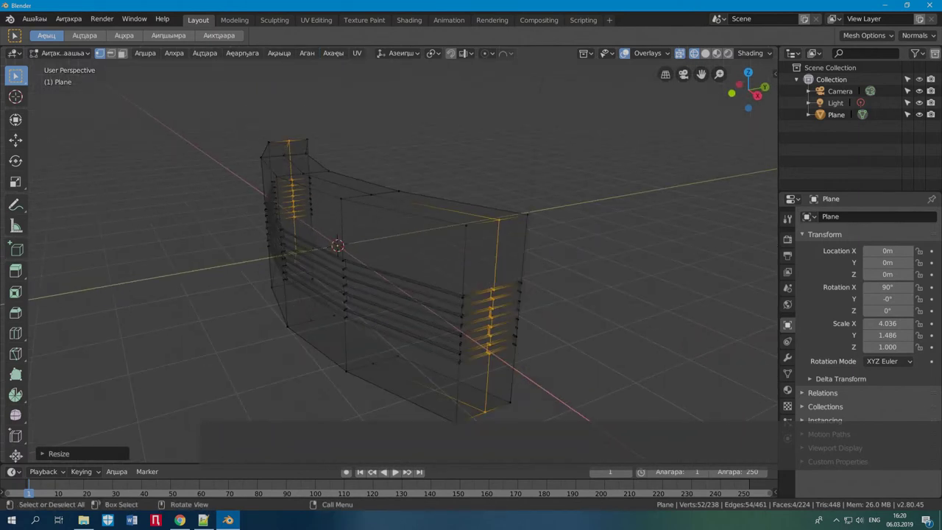
pyautogui.press('z')
pyautogui.click(567, 359)
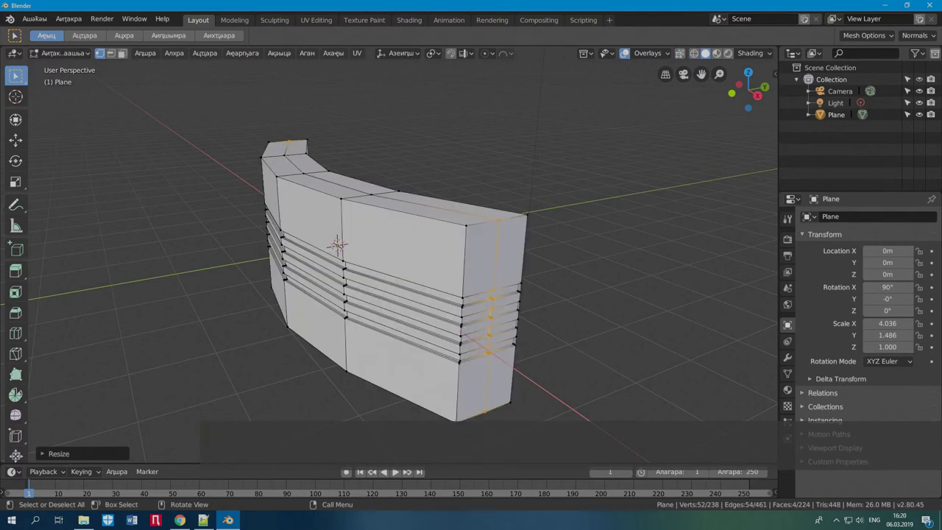
# Clear the selection, select the panel's rear border edge loop, and extrude it about 0.8 m along global Y.
pyautogui.hotkey('alt', 'a')
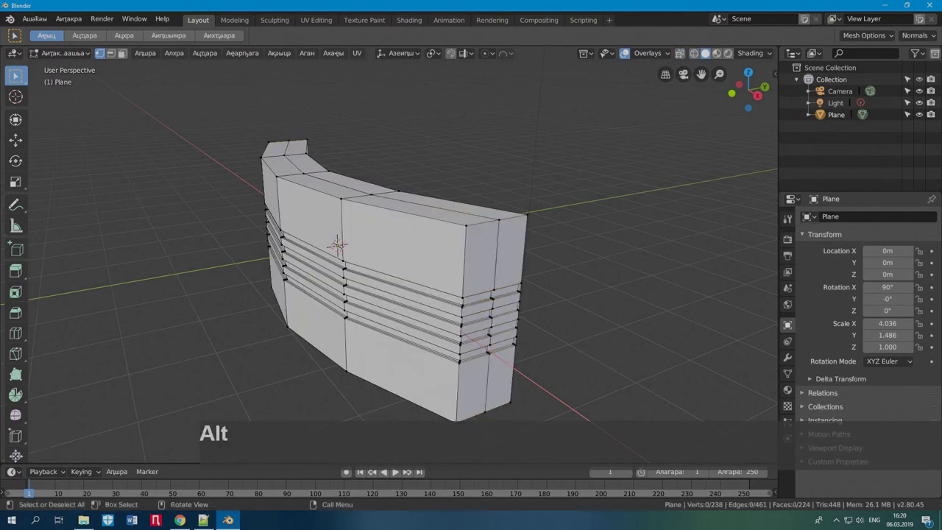
pyautogui.keyDown('alt'); pyautogui.click(519, 284); pyautogui.keyUp('alt')
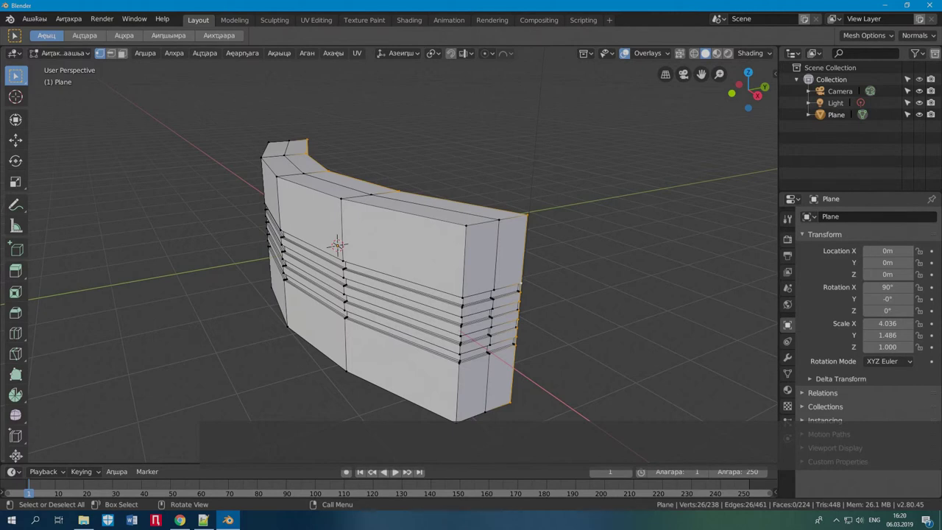
pyautogui.press('e')
pyautogui.press('y')
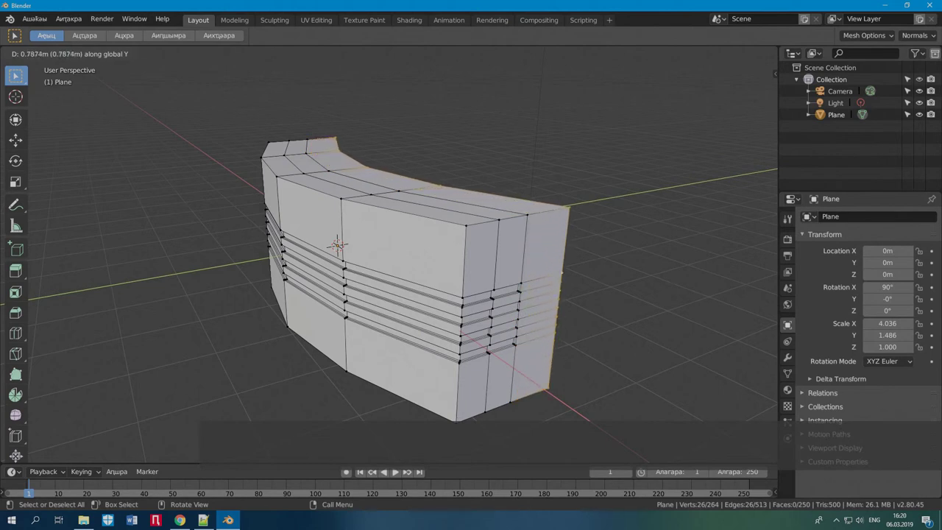
pyautogui.click(563, 272)
# Add a centred loop cut around the newly extruded rear band.
pyautogui.press('ctrl')
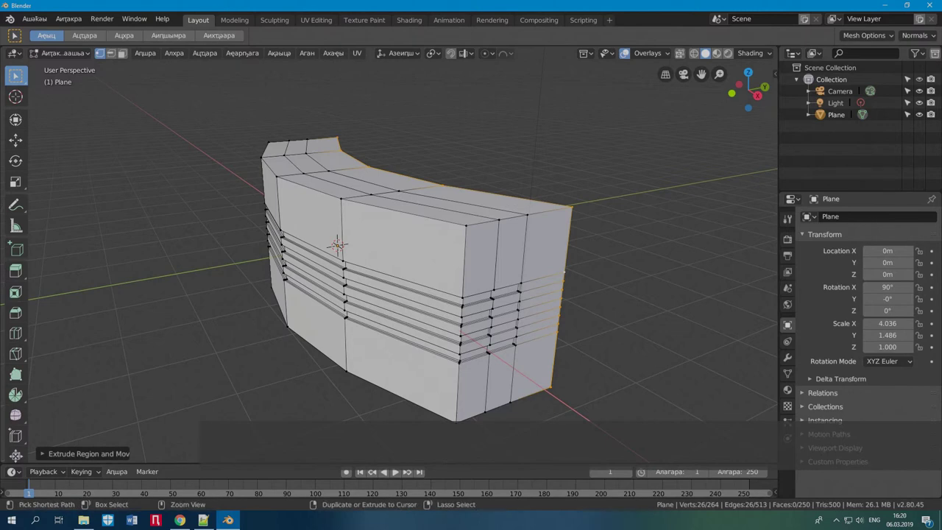
pyautogui.hotkey('ctrl', 'r')
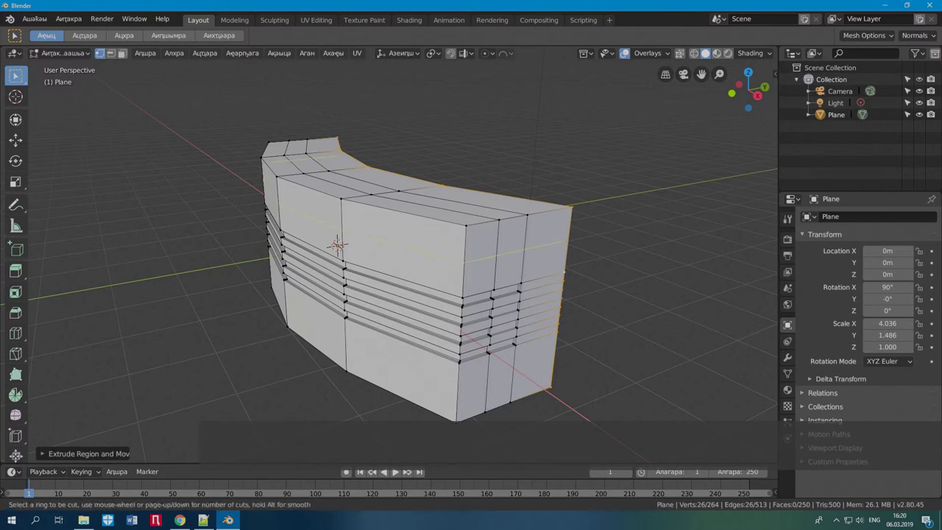
pyautogui.click(325, 150)
pyautogui.rightClick(326, 149)
# Flatten the outermost rear border loop by scaling it to 0 along Y.
pyautogui.moveTo(337, 245); pyautogui.dragTo(376, 291, button='middle')
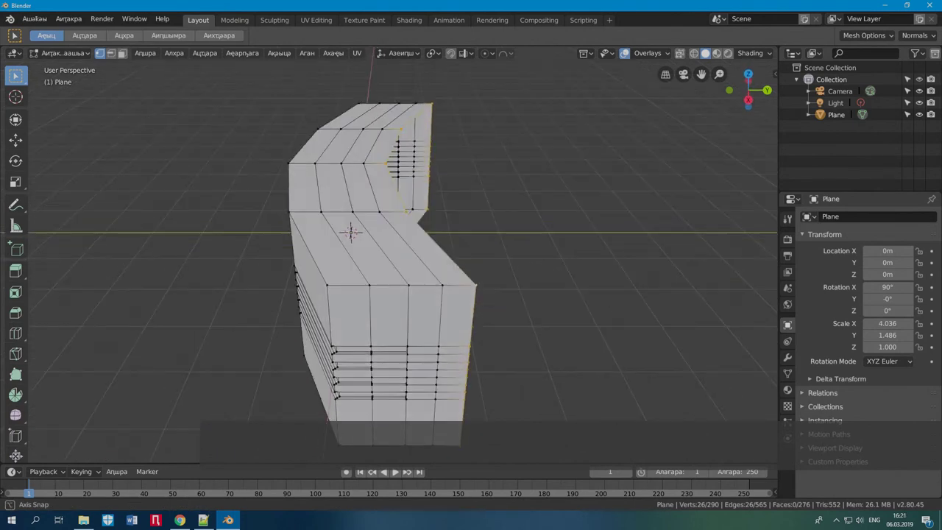
pyautogui.press('s')
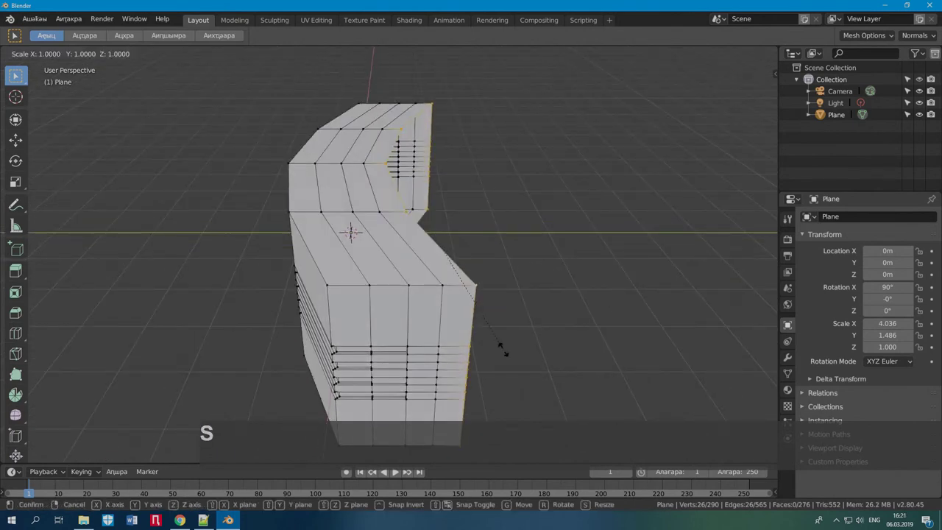
pyautogui.press('y')
pyautogui.press('0')
pyautogui.press('Return')
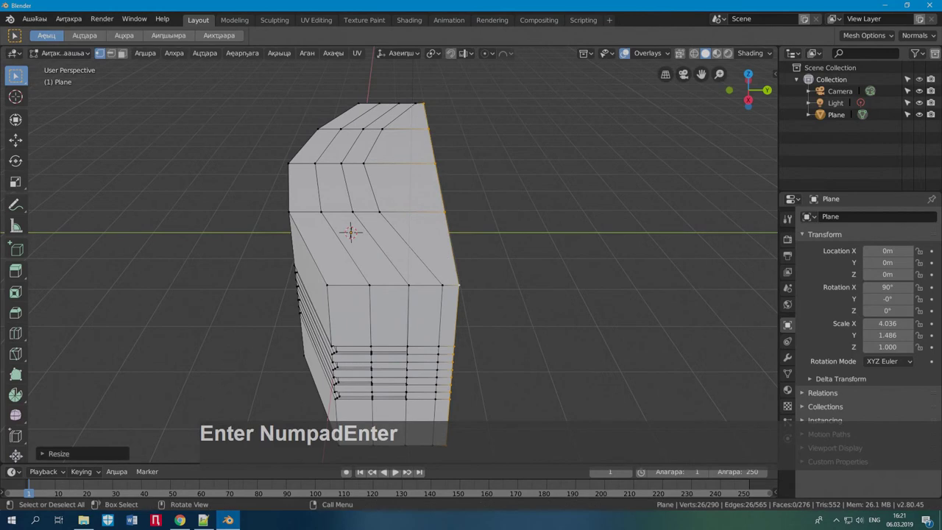
# Select only the edge loop next to the rear border, scale it to 0 along Y, and edge-slide it close to the rear border.
pyautogui.hotkey('alt', 'a')
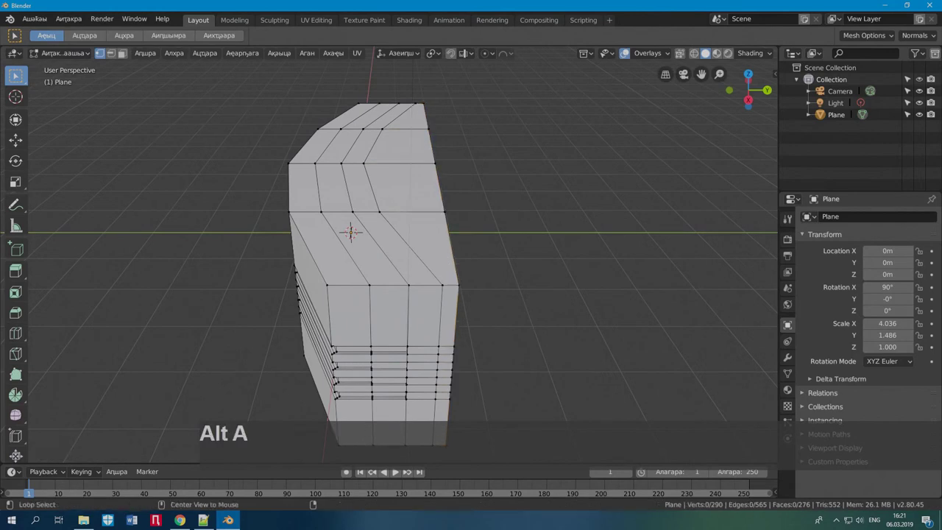
pyautogui.press('alt')
pyautogui.keyDown('alt'); pyautogui.click(440, 317); pyautogui.keyUp('alt')
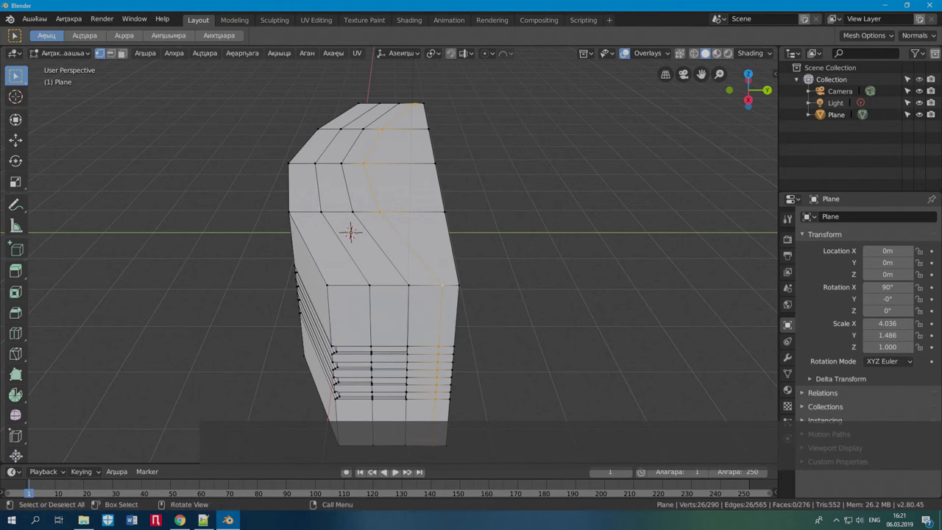
pyautogui.press('s')
pyautogui.press('y')
pyautogui.press('0')
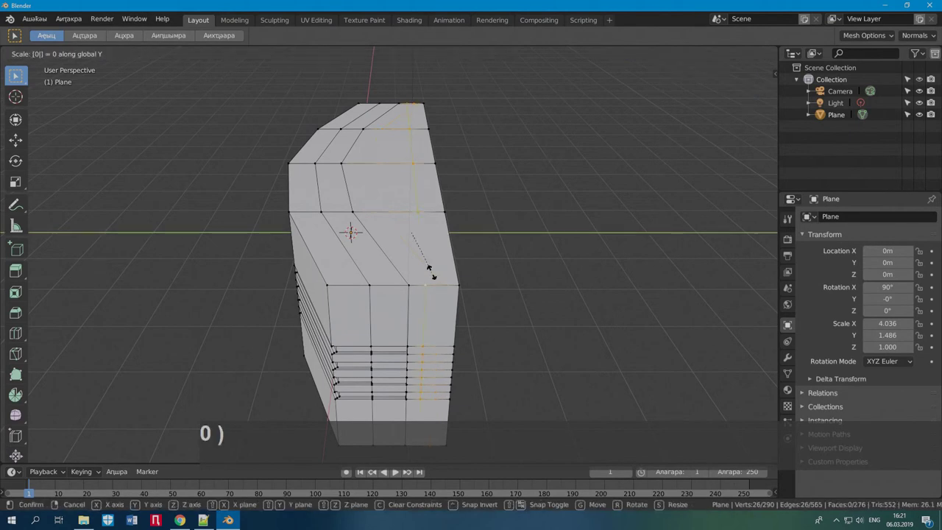
pyautogui.click(428, 270)
pyautogui.press('g')
pyautogui.press('g')
pyautogui.click(443, 273)
# Clear the selection, select the narrow rear face loop in face mode, and extrude it in place.
pyautogui.moveTo(397, 280); pyautogui.dragTo(456, 284, button='middle')
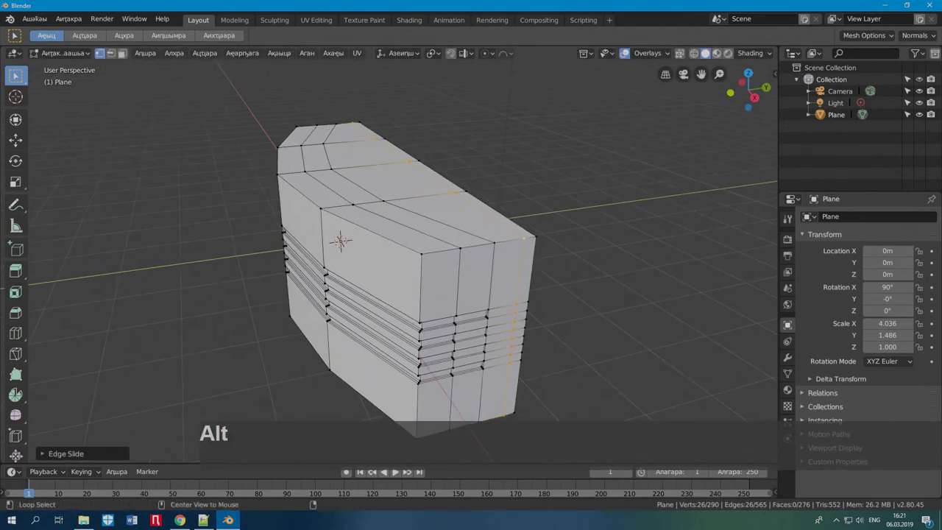
pyautogui.hotkey('alt', 'a')
pyautogui.click(122, 53)
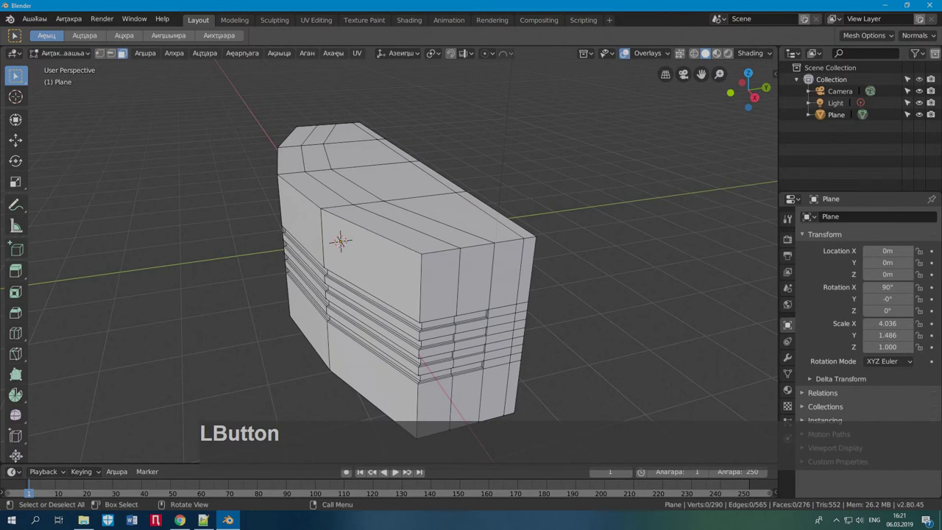
pyautogui.press('alt')
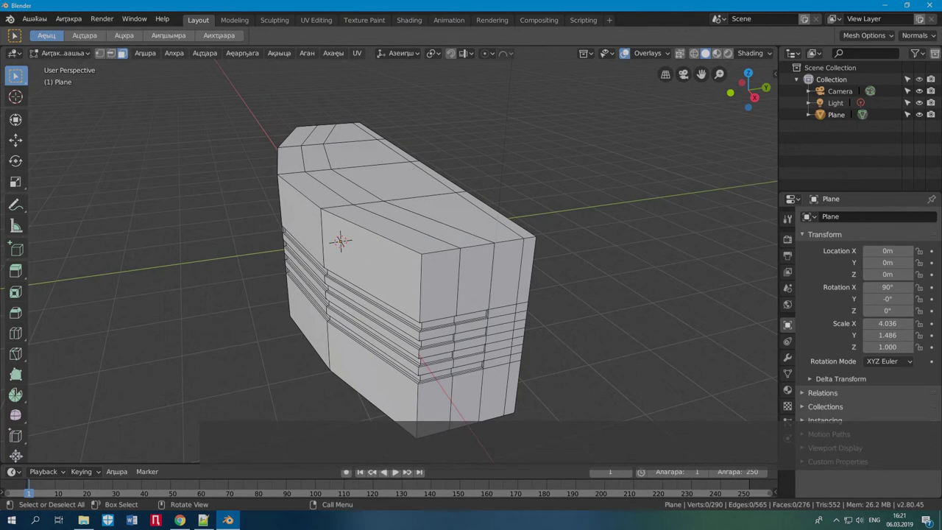
pyautogui.keyDown('alt'); pyautogui.click(525, 294); pyautogui.keyUp('alt')
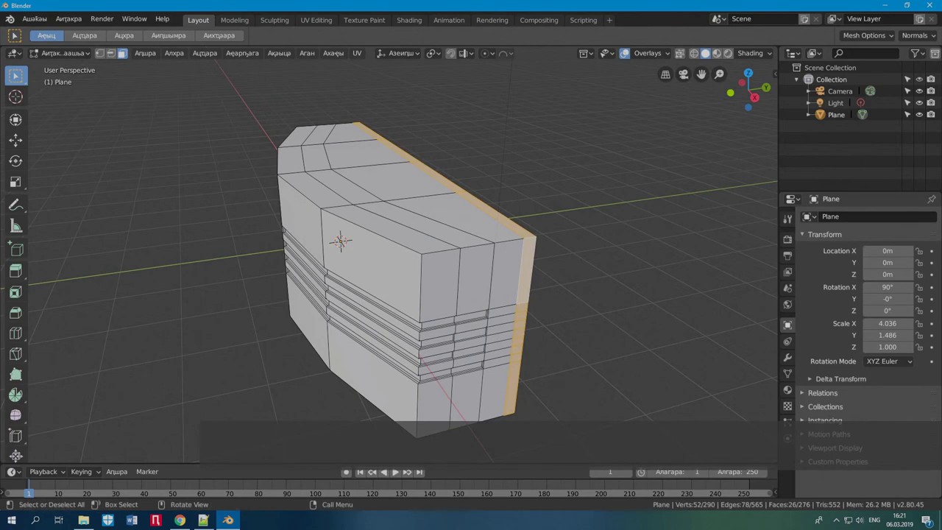
pyautogui.press('e')
pyautogui.rightClick(581, 301)
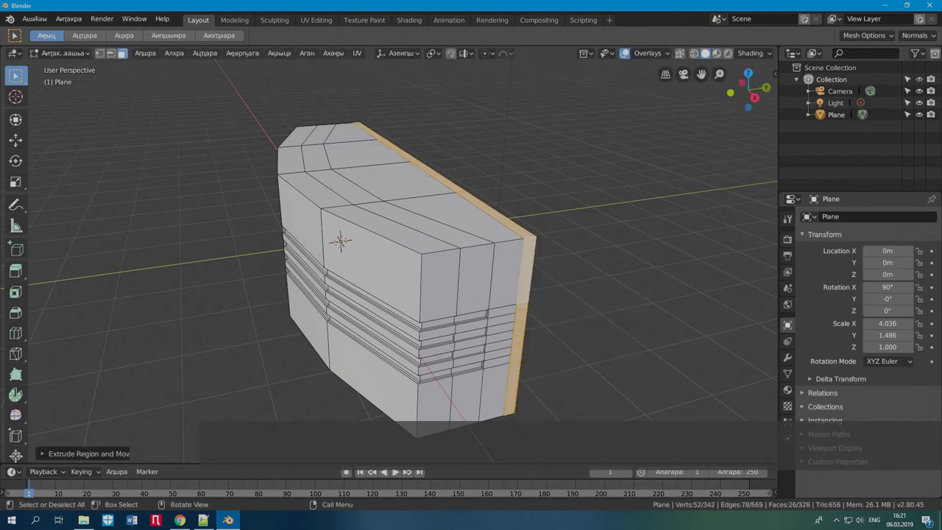
# Scale the extruded rear band to about 1.02 along global X and enlarge it slightly along global Z to form a flange.
pyautogui.moveTo(403, 261)
pyautogui.mouseDown(button='middle')
pyautogui.moveTo(441, 254)
pyautogui.moveTo(401, 275)
pyautogui.mouseUp(button='middle')
pyautogui.scroll(2, 442, 254)
pyautogui.keyDown('shift'); pyautogui.moveTo(559, 301); pyautogui.dragTo(500, 316, button='middle'); pyautogui.keyUp('shift')
pyautogui.press('s')
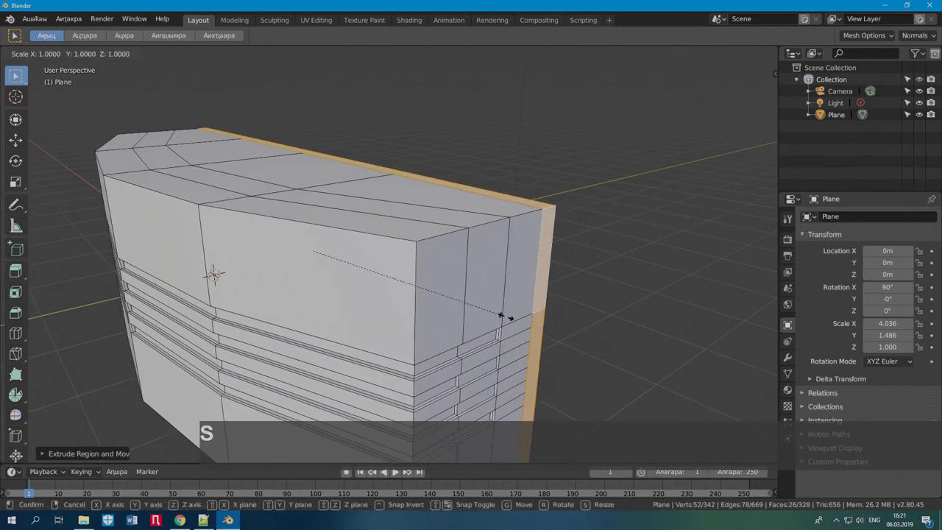
pyautogui.press('x')
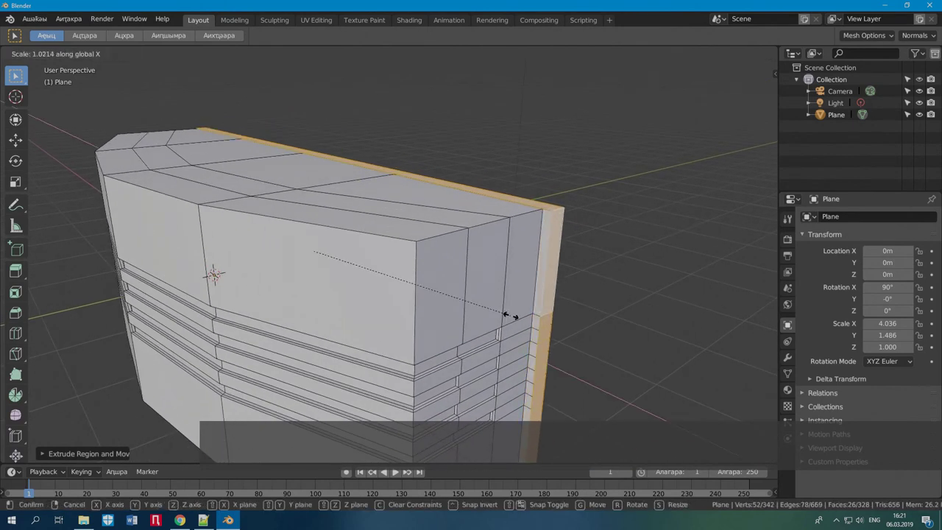
pyautogui.click(507, 315)
pyautogui.press('s')
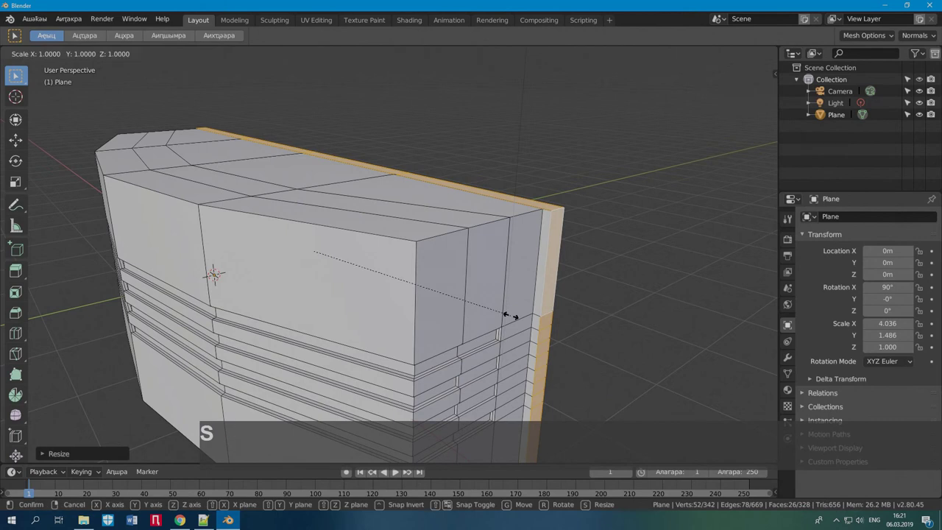
pyautogui.press('z')
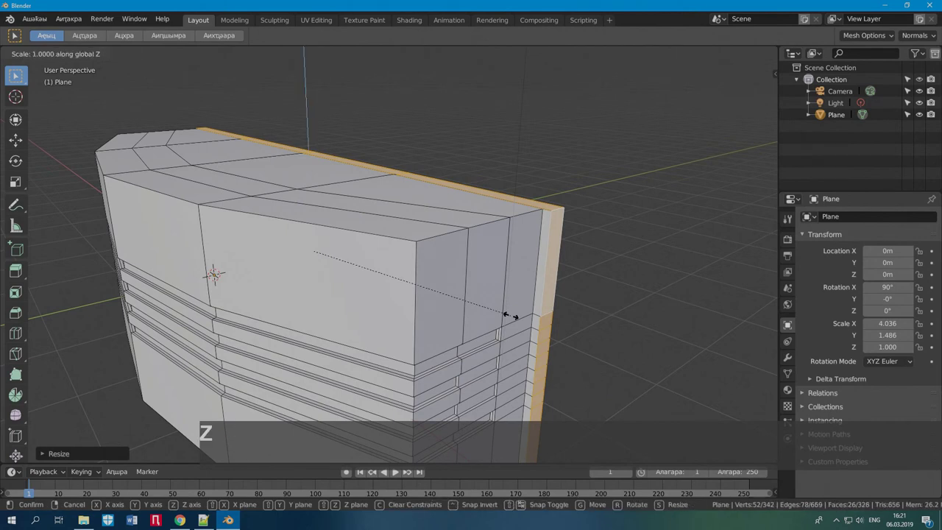
pyautogui.click(519, 317)
pyautogui.scroll(-3, 571, 347)
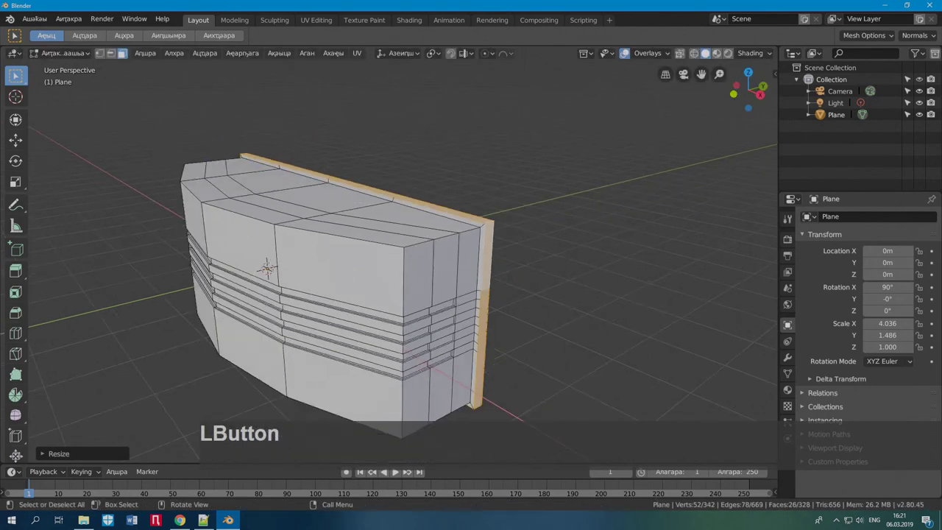
# Clear the face selection and return the panel to Object Mode.
pyautogui.press('a')
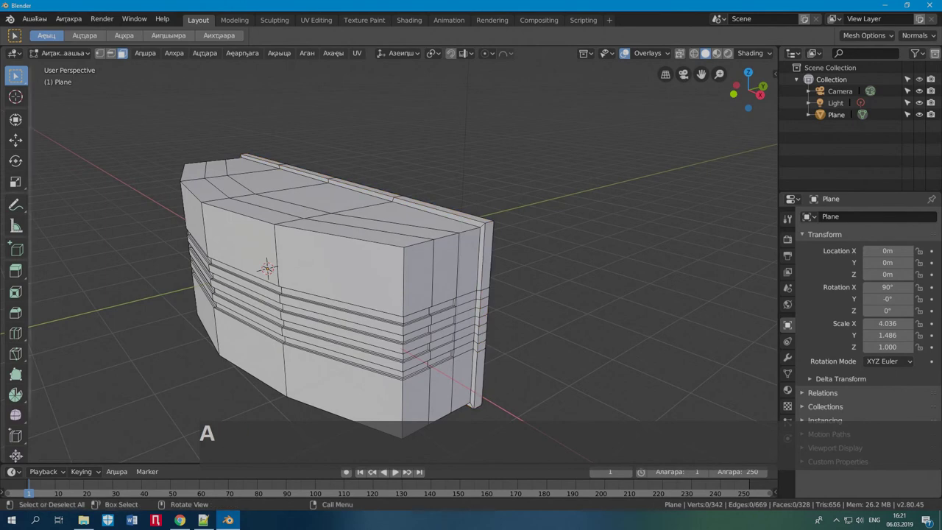
pyautogui.press('Tab')
pyautogui.moveTo(309, 294)
pyautogui.mouseDown(button='middle')
pyautogui.moveTo(346, 294)
pyautogui.moveTo(317, 295)
pyautogui.mouseUp(button='middle')
pyautogui.scroll(-1, 388, 295)
pyautogui.scroll(1, 388, 294)
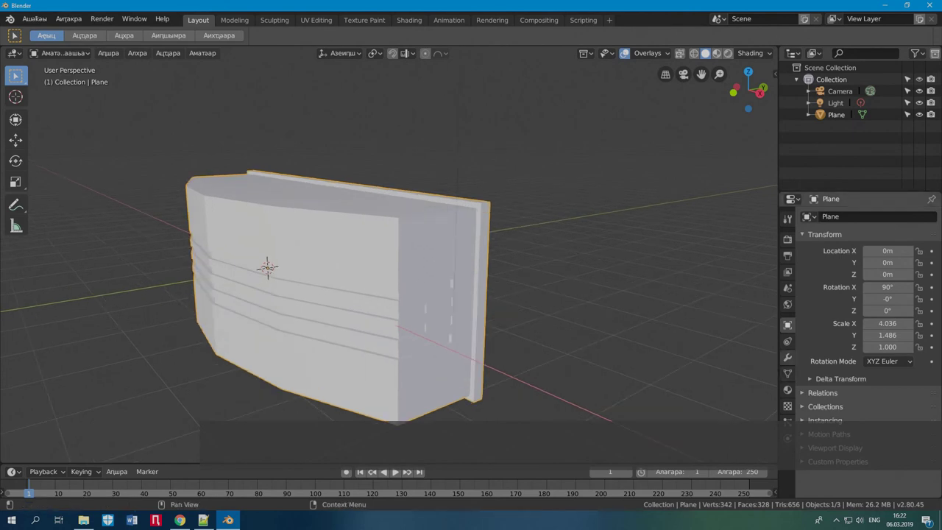
# Add a Subdivision Surface modifier to the panel and set its viewport subdivisions to 3.
pyautogui.click(787, 358)
pyautogui.click(868, 217)
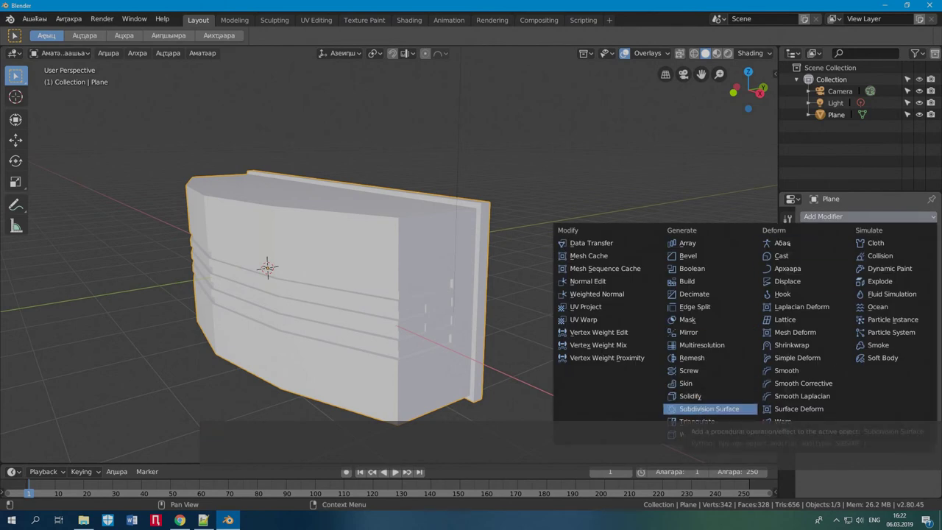
pyautogui.click(709, 408)
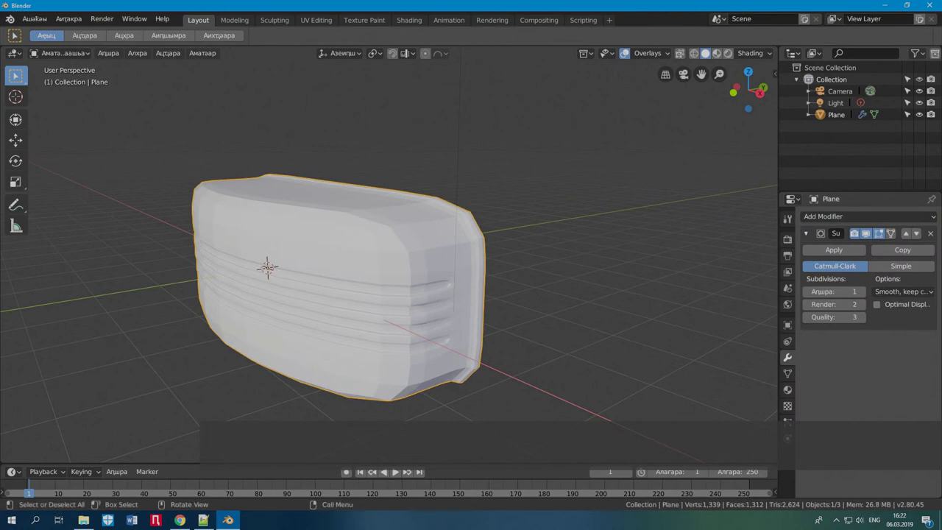
pyautogui.click(861, 291)
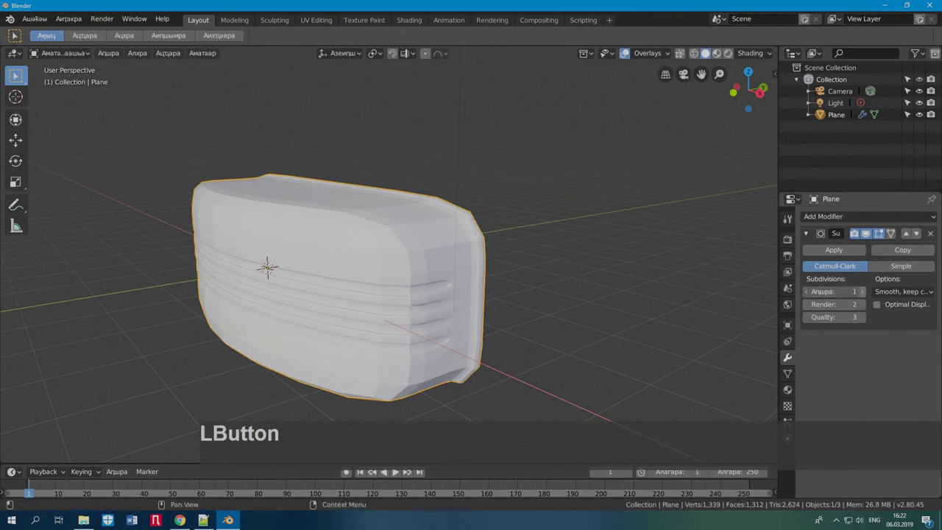
pyautogui.click(861, 291)
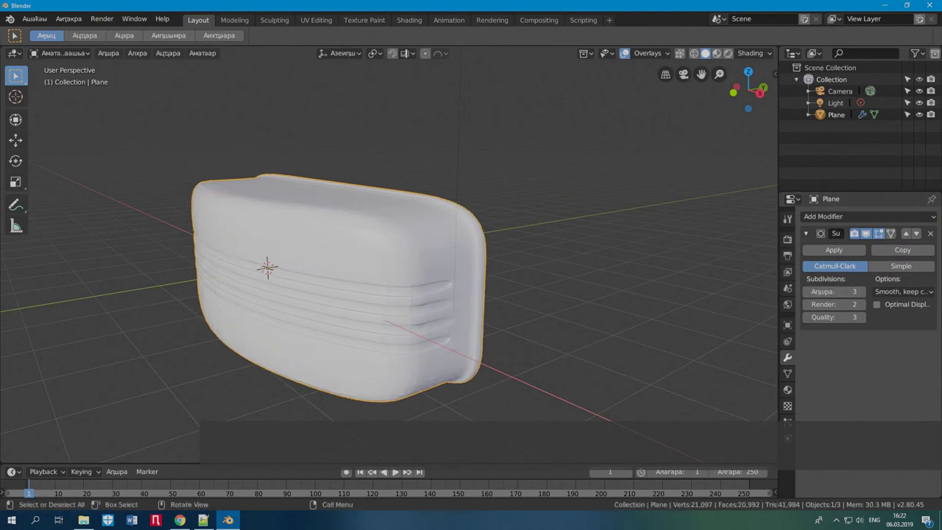
# Apply smooth shading to the panel object and display it in the back orthographic view.
pyautogui.click(203, 53)
pyautogui.click(243, 286)
pyautogui.moveTo(265, 267); pyautogui.dragTo(278, 258, button='middle')
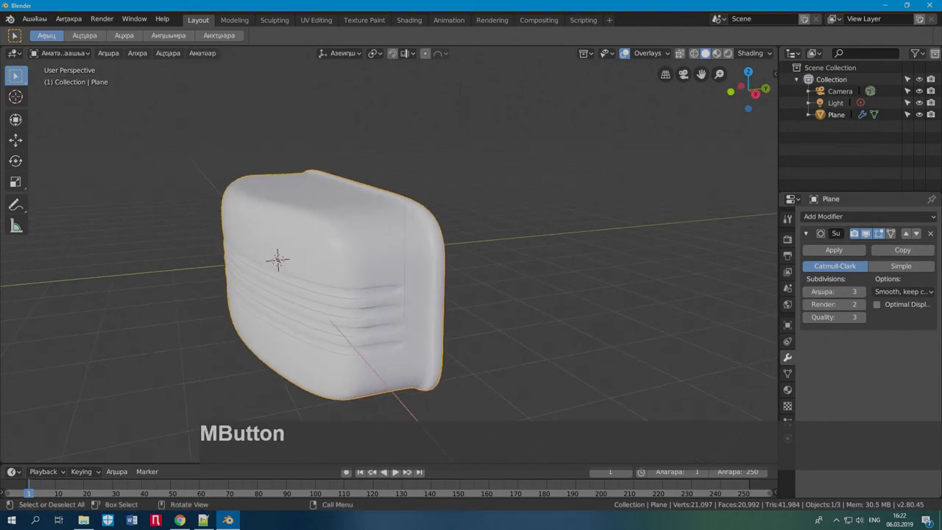
pyautogui.press('End')
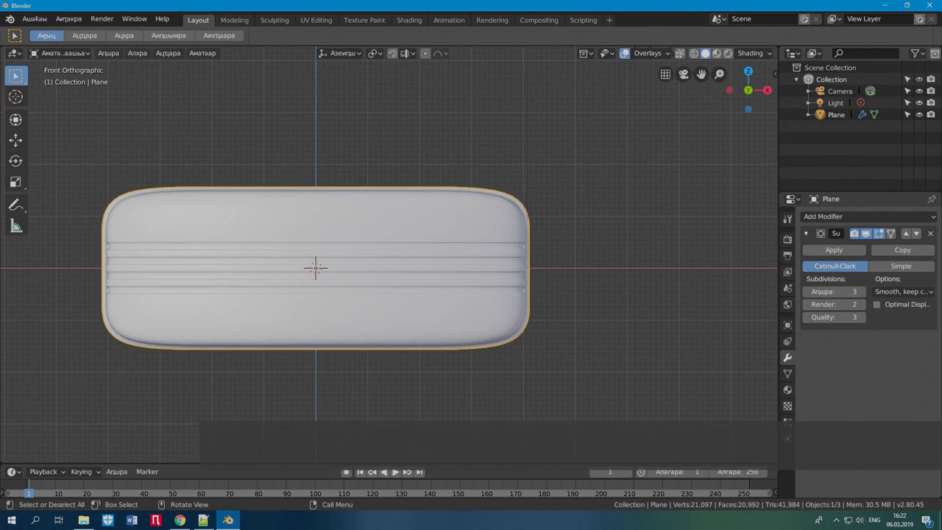
pyautogui.press('pageup')
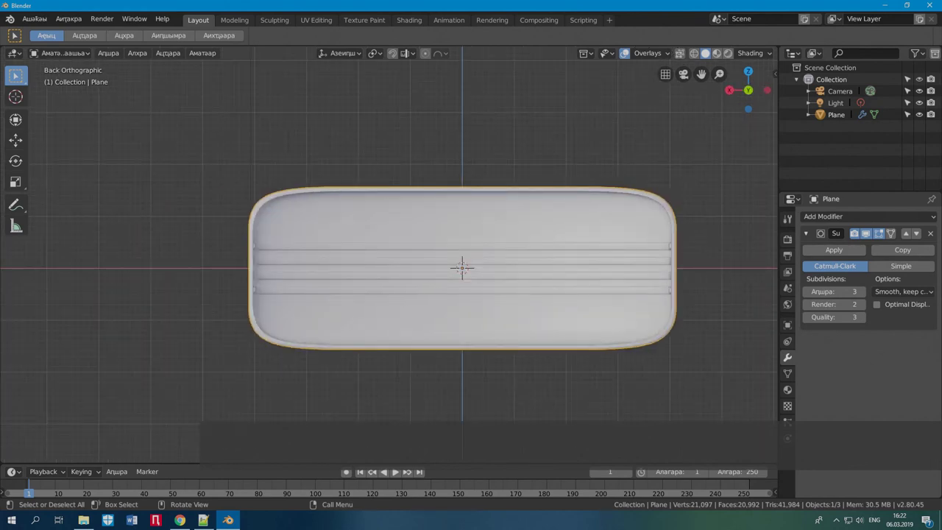
# Add a cube mesh at the centre of the panel, viewed in the back orthographic view.
pyautogui.moveTo(324, 264); pyautogui.dragTo(471, 250, button='middle')
pyautogui.keyDown('shift'); pyautogui.moveTo(470, 250); pyautogui.dragTo(589, 250, button='middle'); pyautogui.keyUp('shift')
pyautogui.keyDown('shift'); pyautogui.moveTo(354, 258); pyautogui.dragTo(364, 250, button='middle'); pyautogui.keyUp('shift')
pyautogui.press('End')
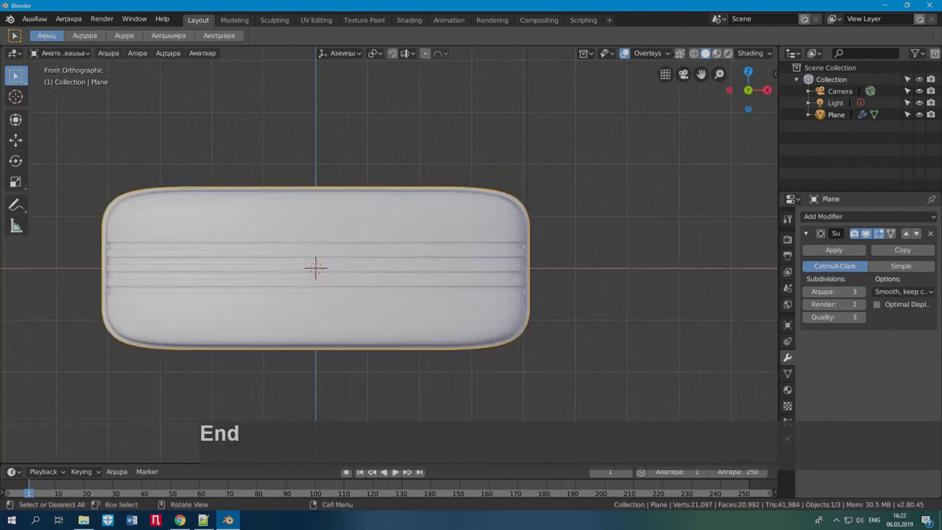
pyautogui.press('pageup')
pyautogui.keyDown('shift'); pyautogui.moveTo(364, 251); pyautogui.dragTo(272, 250, button='middle'); pyautogui.keyUp('shift')
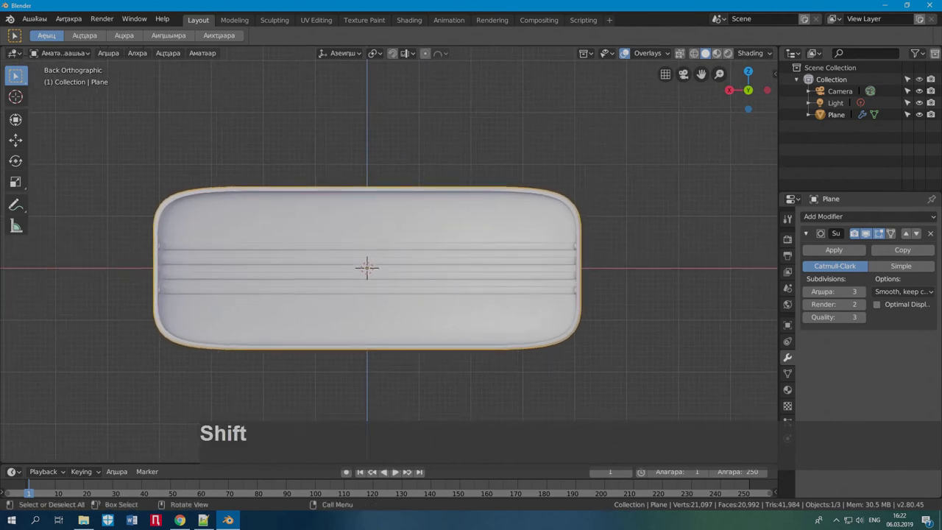
pyautogui.hotkey('shift', 'a')
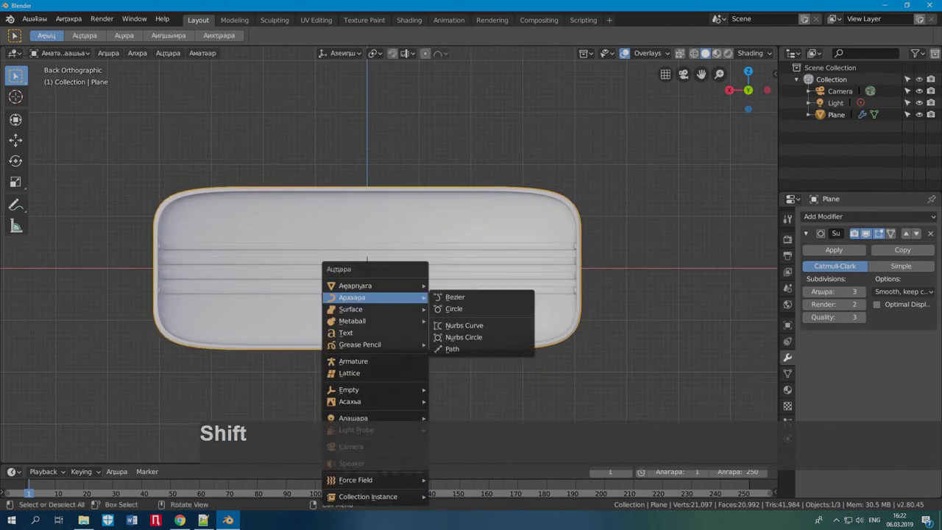
pyautogui.moveTo(355, 285)
pyautogui.click(456, 297)
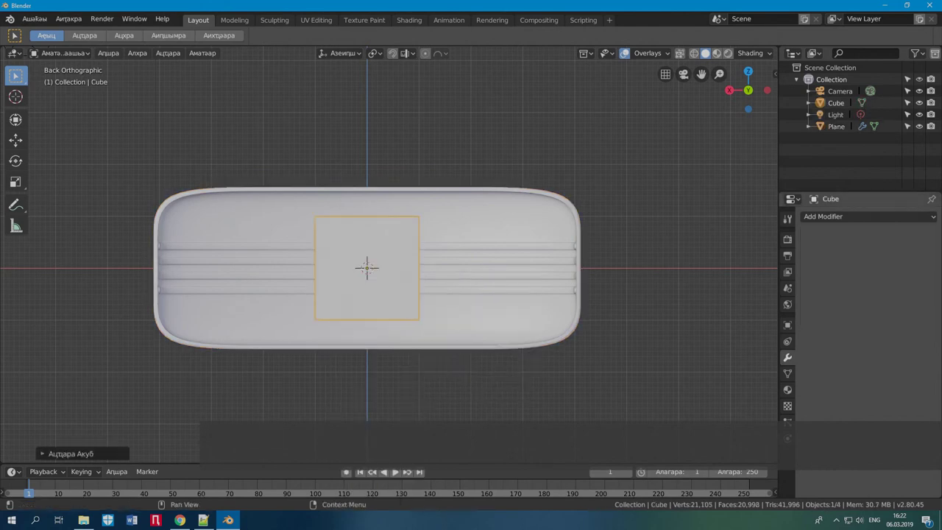
# Add a Bevel modifier to the cube with 2 segments and collapse its settings.
pyautogui.click(846, 216)
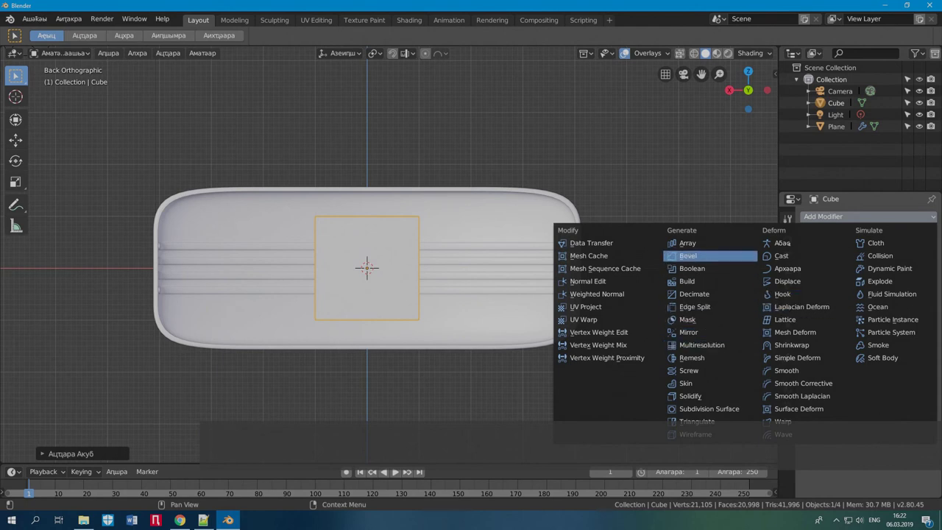
pyautogui.click(687, 255)
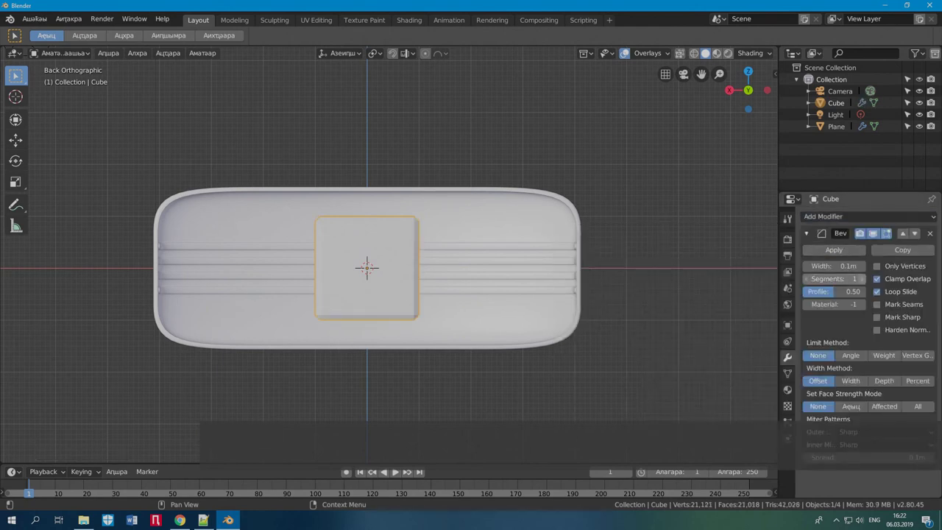
pyautogui.click(861, 278)
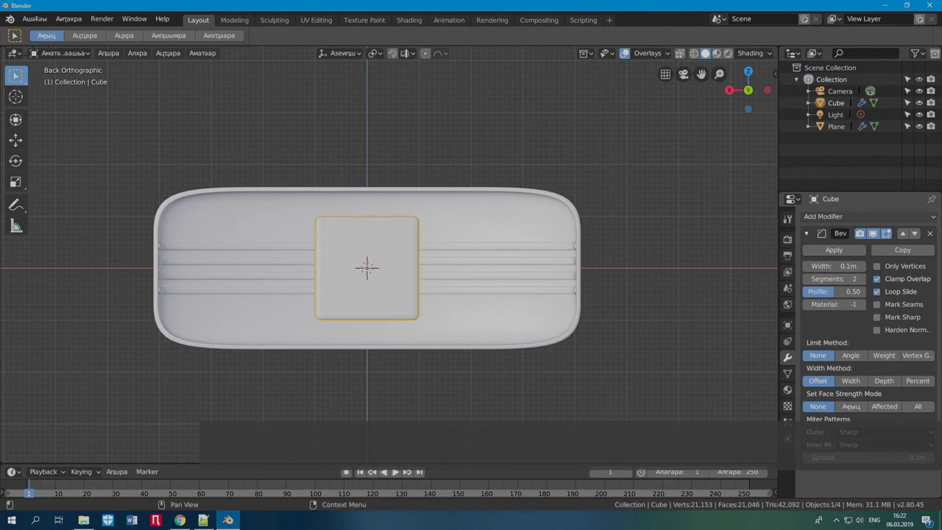
pyautogui.click(806, 234)
# Add a Subdivision Surface modifier to the cube and set its viewport subdivisions to 3.
pyautogui.click(846, 216)
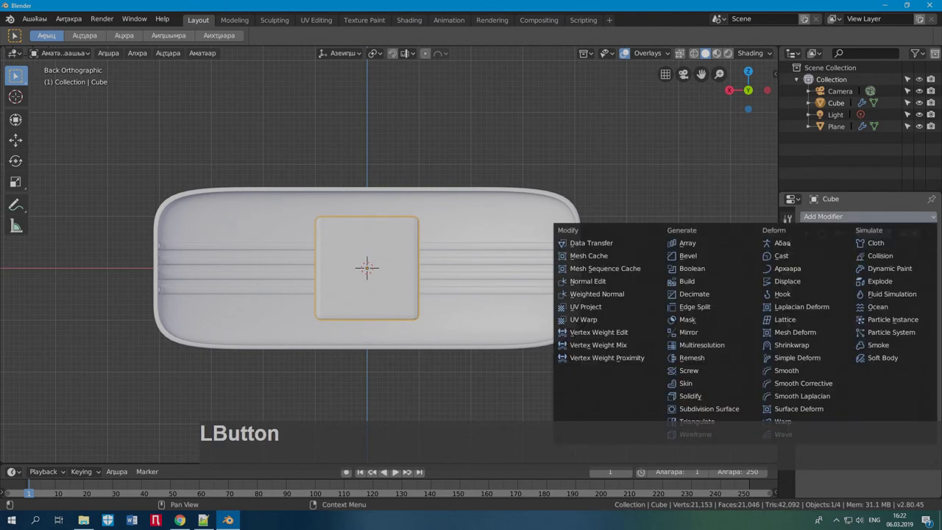
pyautogui.click(708, 408)
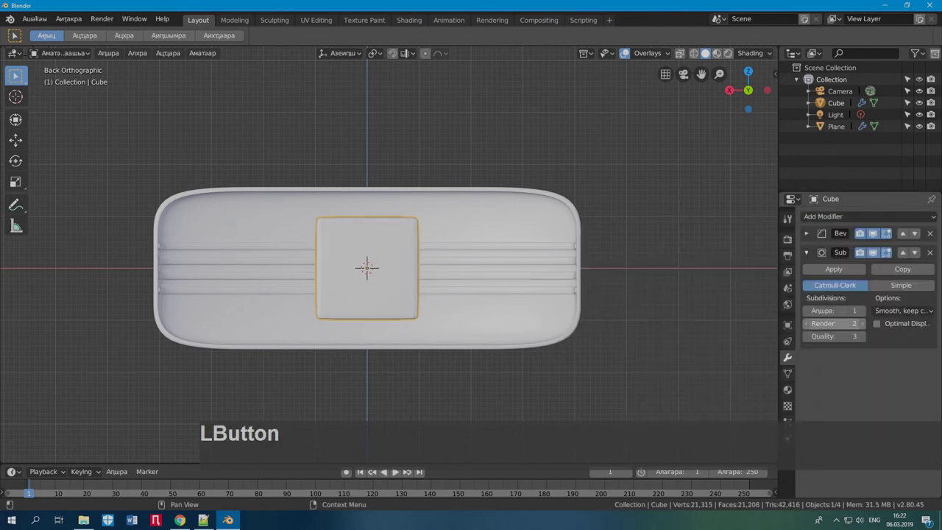
pyautogui.click(861, 311)
pyautogui.click(861, 311)
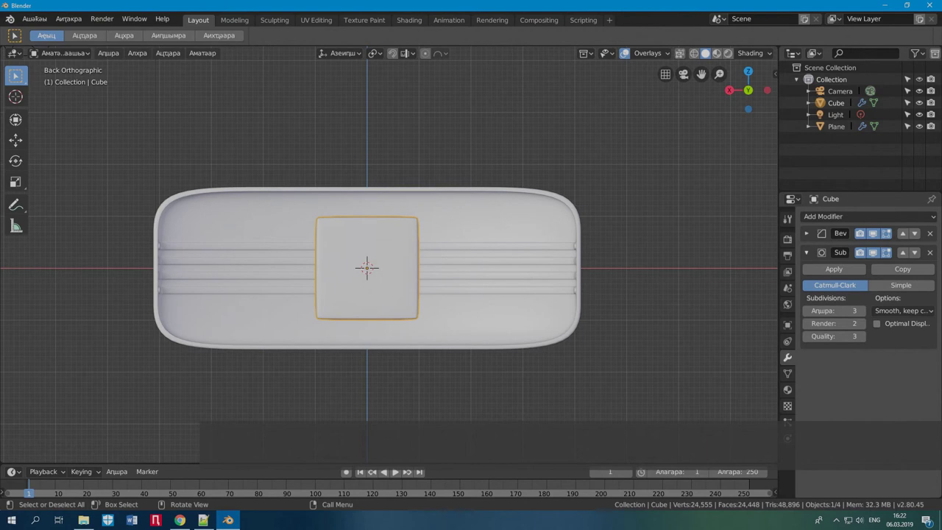
# Scale the cube to about 3.27 along global X and about 1.49 along global Z to fill the panel's height.
pyautogui.press('s')
pyautogui.press('x')
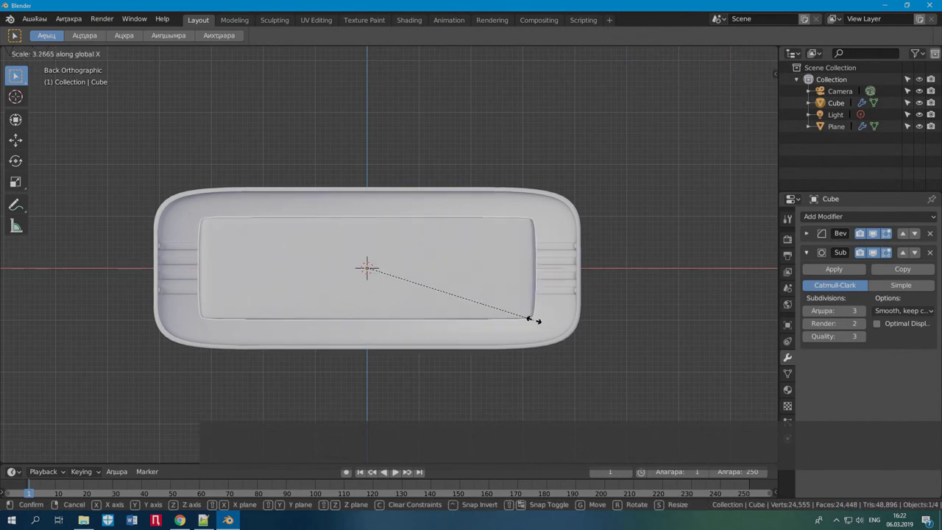
pyautogui.click(533, 320)
pyautogui.press('s')
pyautogui.press('z')
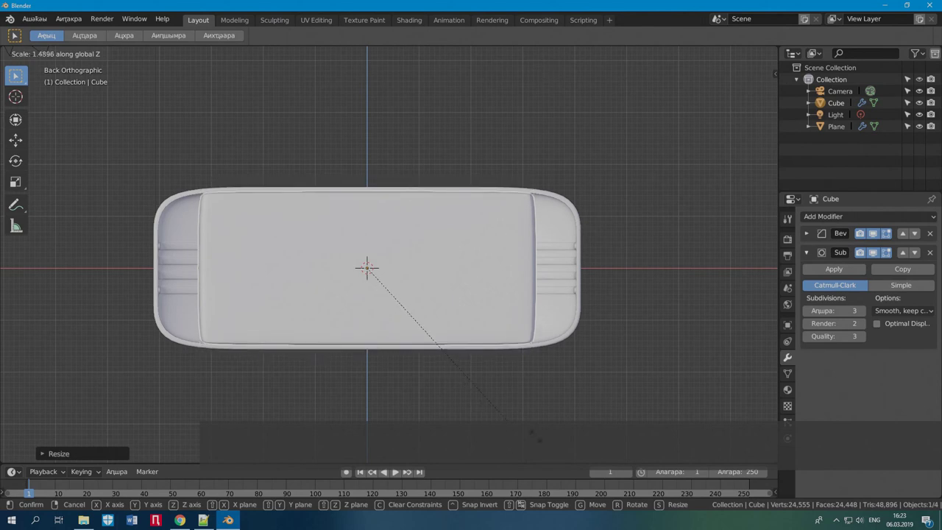
pyautogui.click(540, 440)
# Widen the cube further inside the panel by scaling it to about 1.08 along global X.
pyautogui.press('s')
pyautogui.press('x')
pyautogui.click(556, 268)
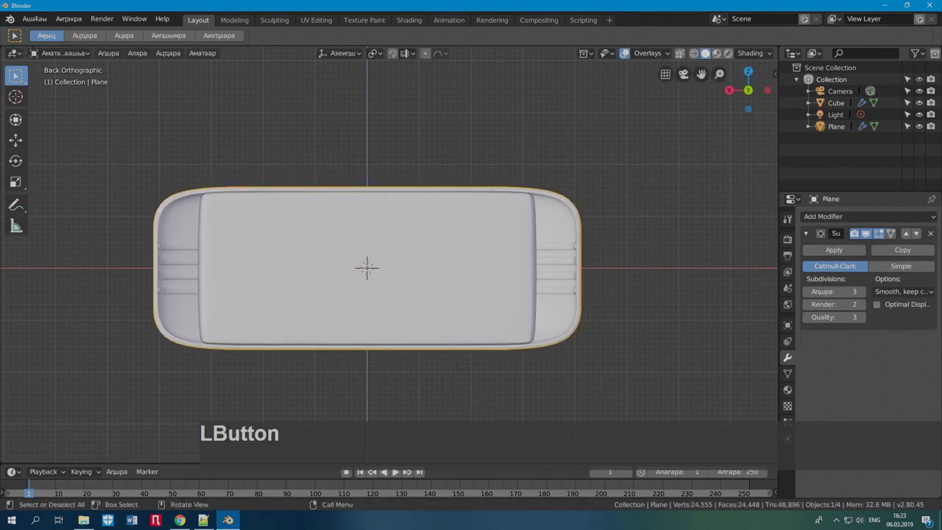
pyautogui.click(383, 287)
pyautogui.press('s')
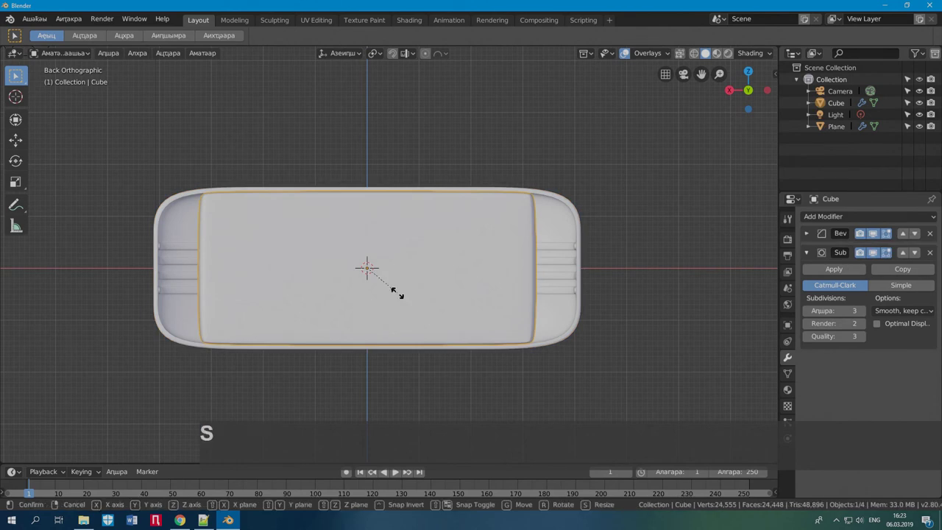
pyautogui.press('x')
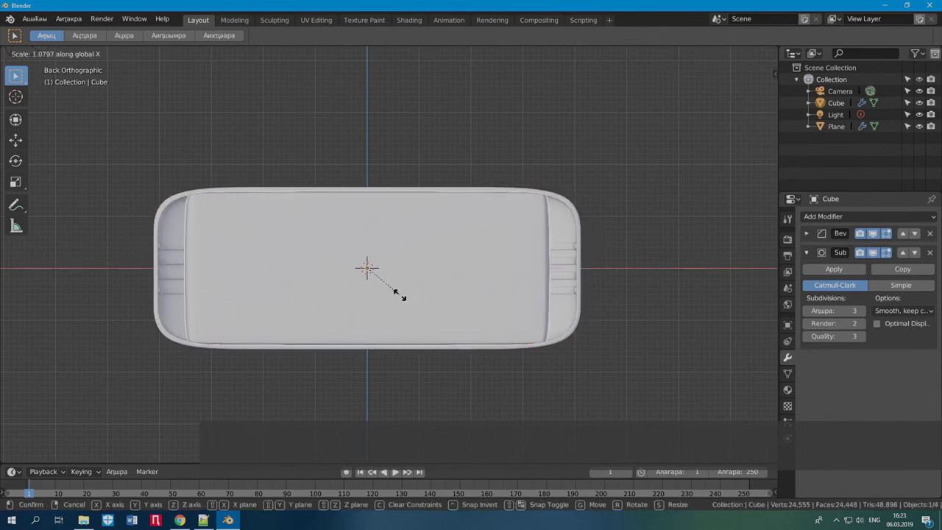
pyautogui.click(398, 298)
# Move the cube along global Y so it sits in the panel's rear opening and protrudes from the back.
pyautogui.moveTo(397, 299); pyautogui.dragTo(507, 254, button='middle')
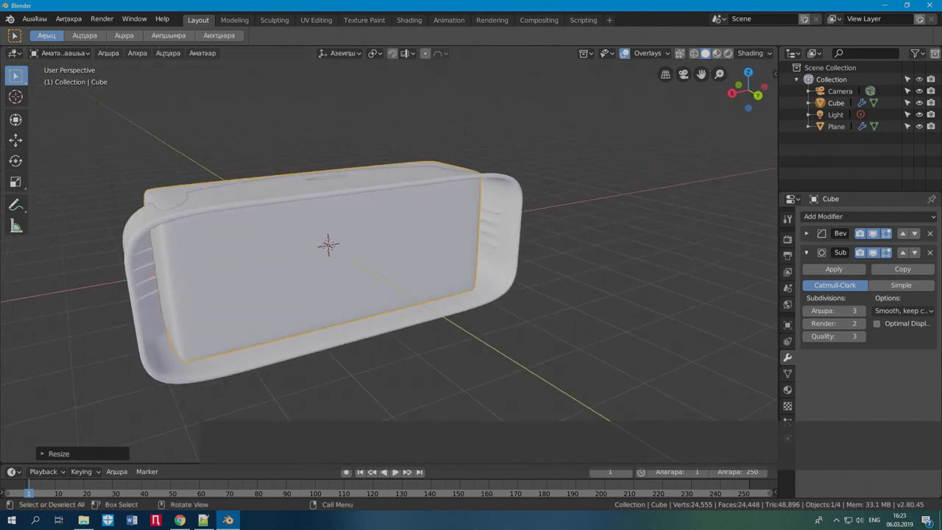
pyautogui.press('g')
pyautogui.press('y')
pyautogui.click(471, 294)
pyautogui.moveTo(470, 294); pyautogui.dragTo(544, 290, button='middle')
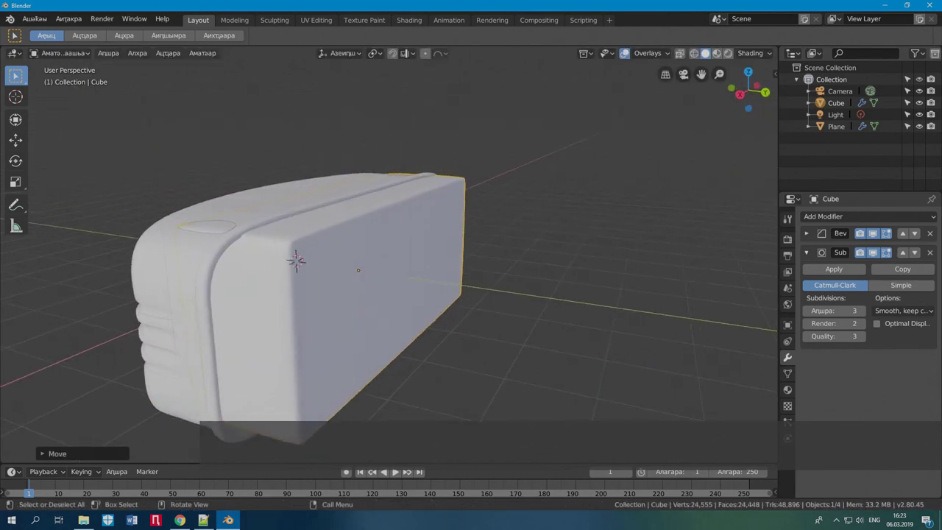
# Scale the cube to about 0.5 along global Y and about 0.96 along global Z.
pyautogui.press('s')
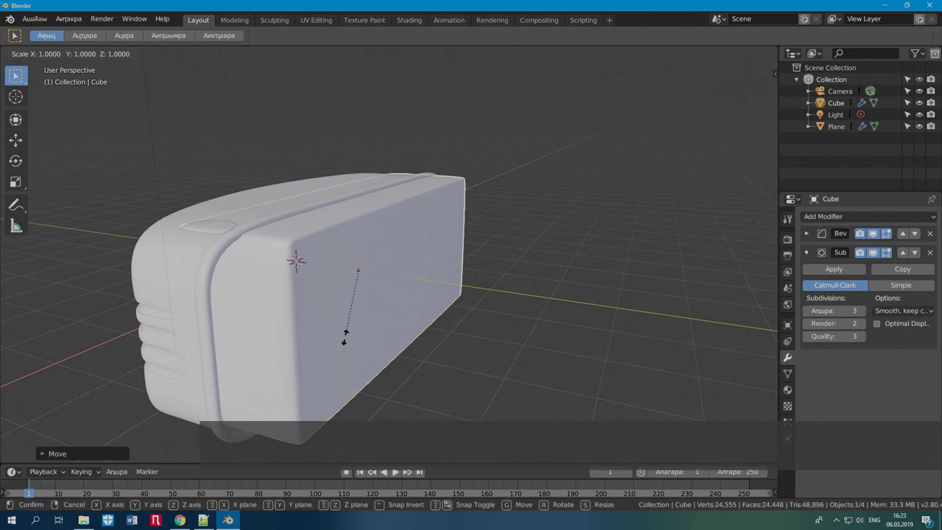
pyautogui.press('y')
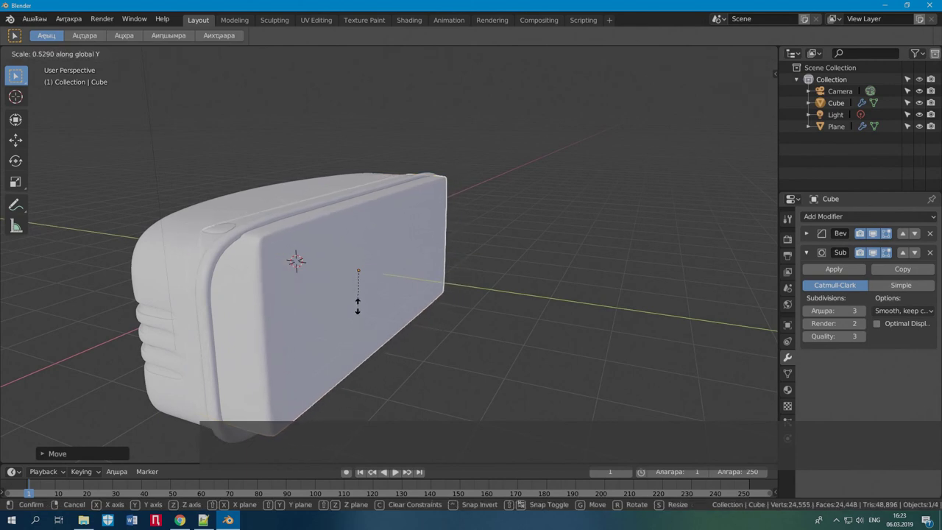
pyautogui.click(358, 305)
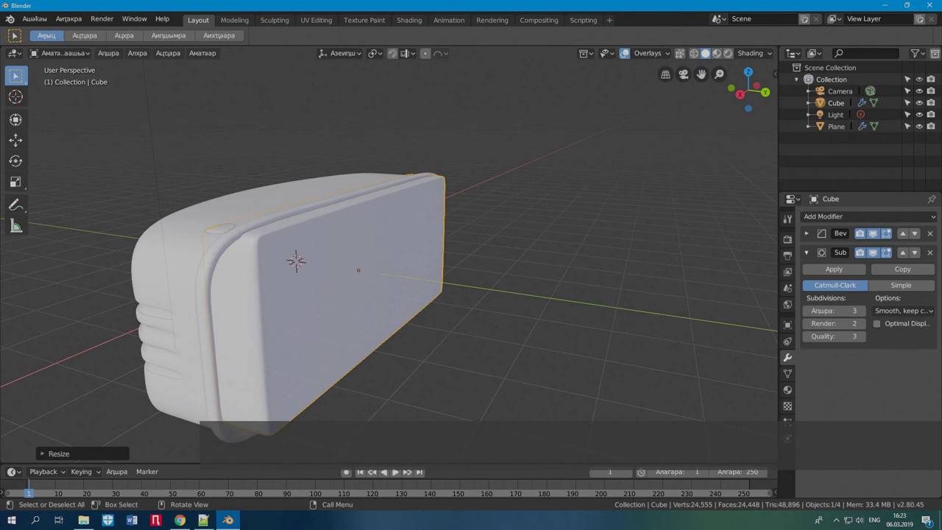
pyautogui.press('s')
pyautogui.press('z')
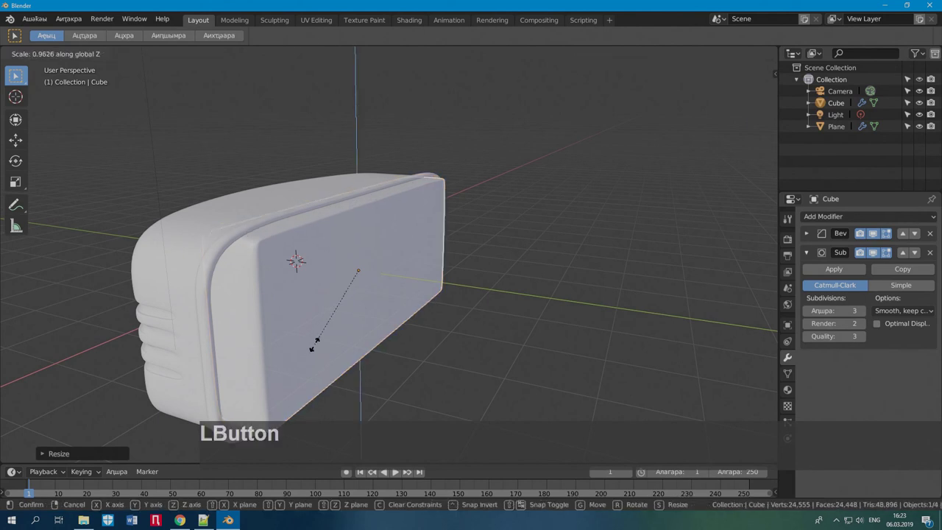
pyautogui.click(312, 349)
# Deselect all objects and preview the model in rendered viewport shading with overlays hidden.
pyautogui.moveTo(312, 348); pyautogui.dragTo(212, 324, button='middle')
pyautogui.press('a')
pyautogui.moveTo(265, 284); pyautogui.dragTo(302, 279, button='middle')
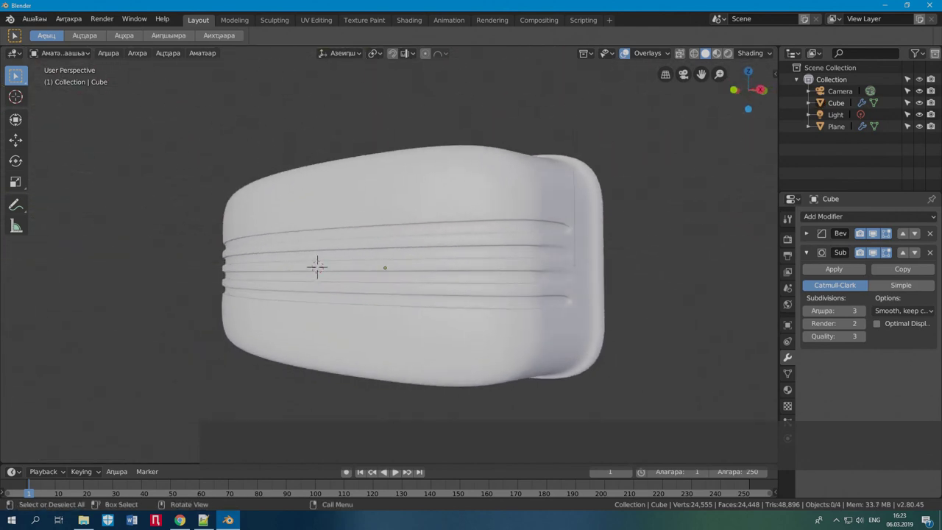
pyautogui.click(302, 279)
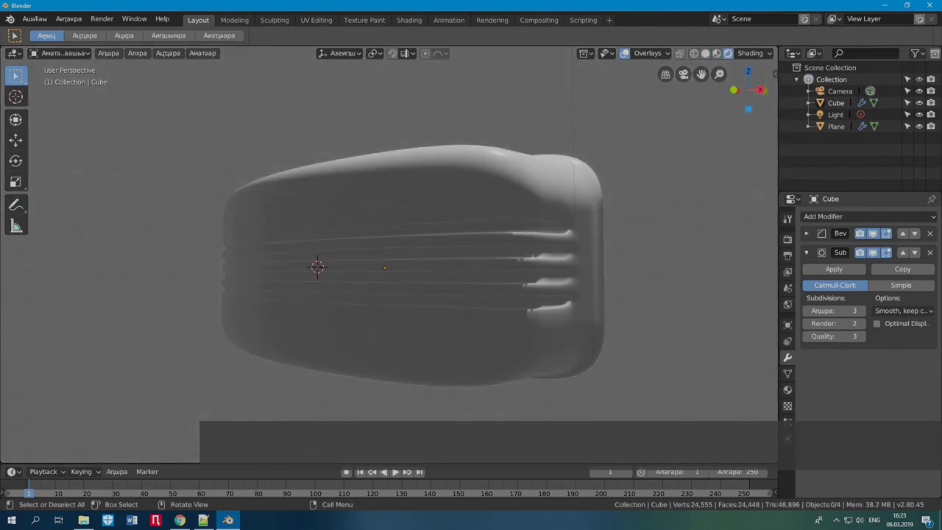
pyautogui.click(624, 53)
pyautogui.moveTo(412, 265); pyautogui.dragTo(416, 317, button='middle')
pyautogui.scroll(-3, 412, 279)
pyautogui.moveTo(412, 280); pyautogui.dragTo(440, 277, button='middle')
pyautogui.scroll(-8, 397, 273)
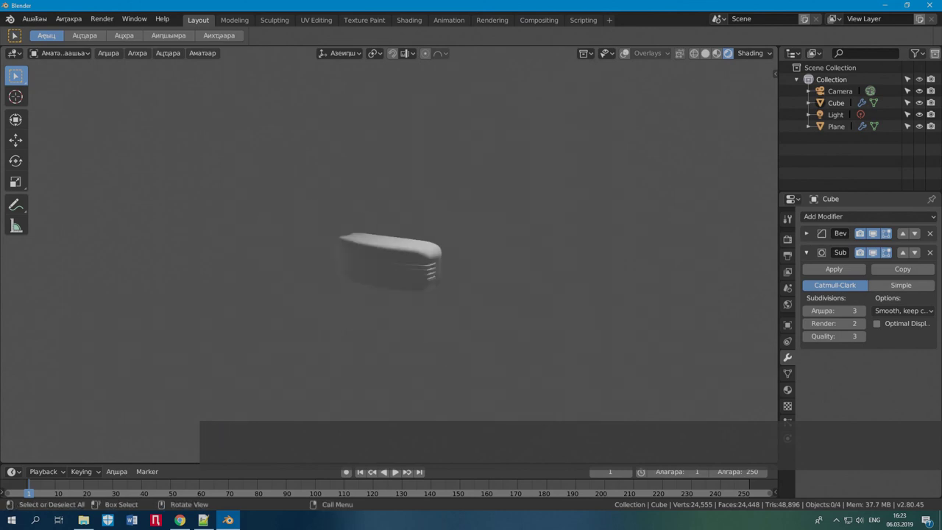
pyautogui.scroll(5, 397, 273)
pyautogui.scroll(1, 397, 273)
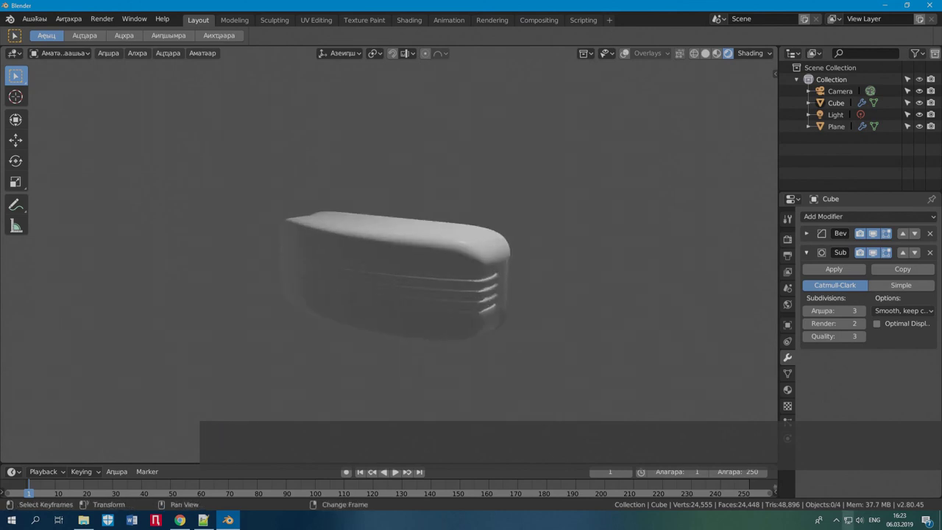
pyautogui.click(836, 519)
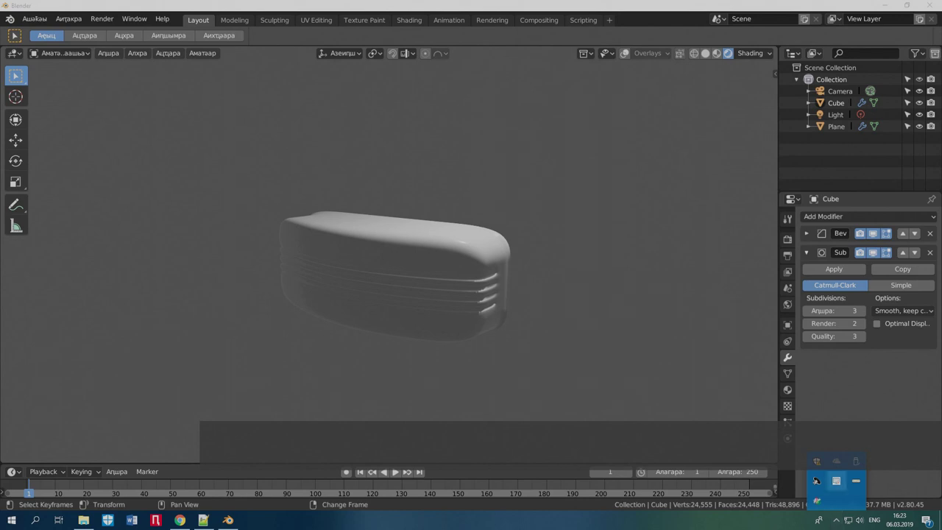
pyautogui.click(816, 481)
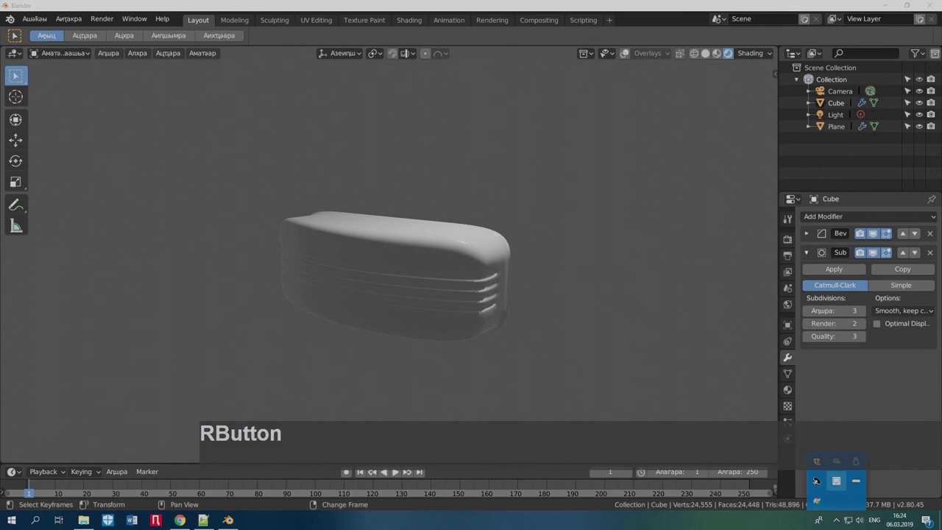